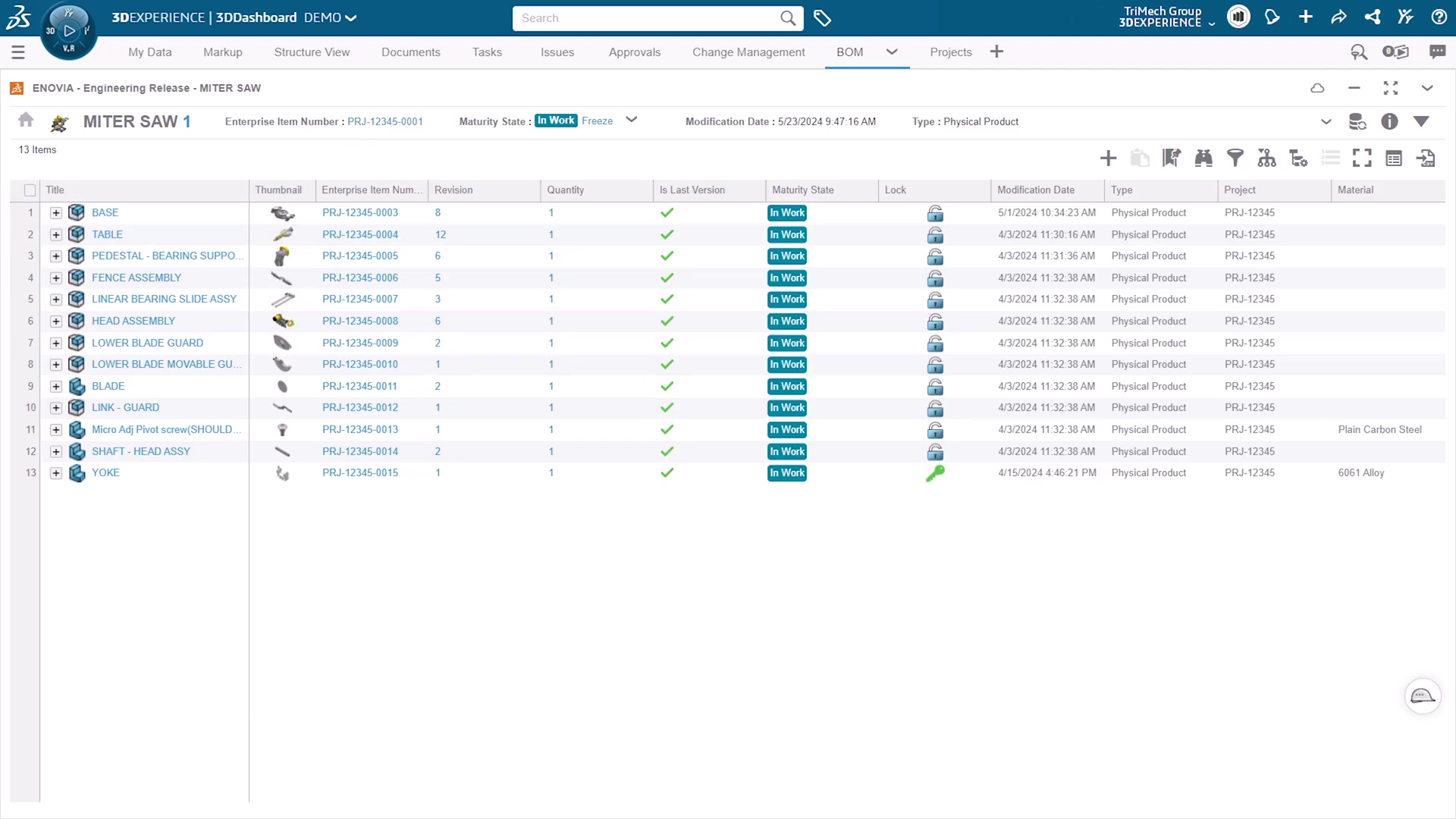
Select all 13 MITER SAW BOM rows and request a new Enterprise Item Number.
left_click(30, 190)
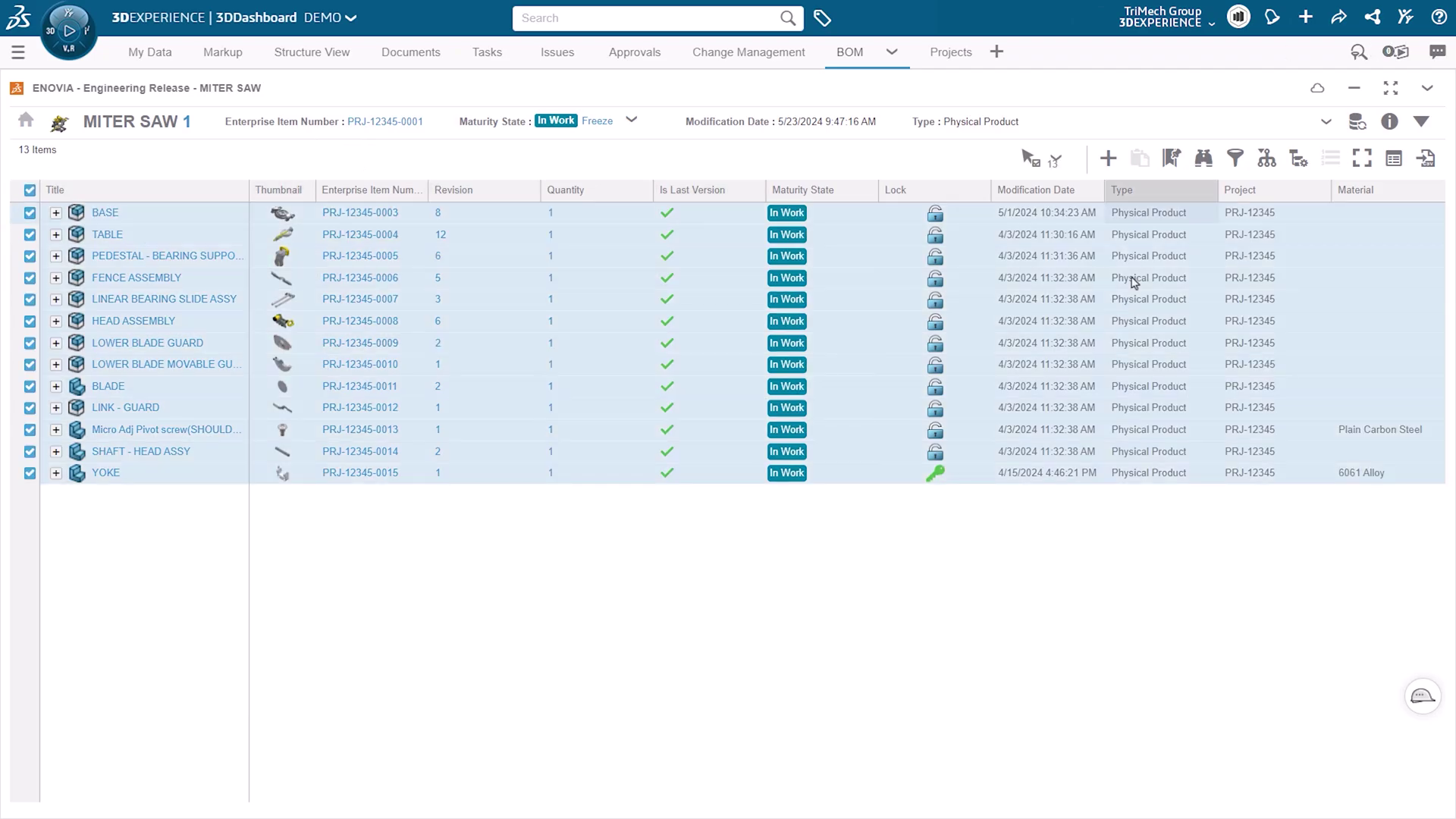
left_click(1326, 124)
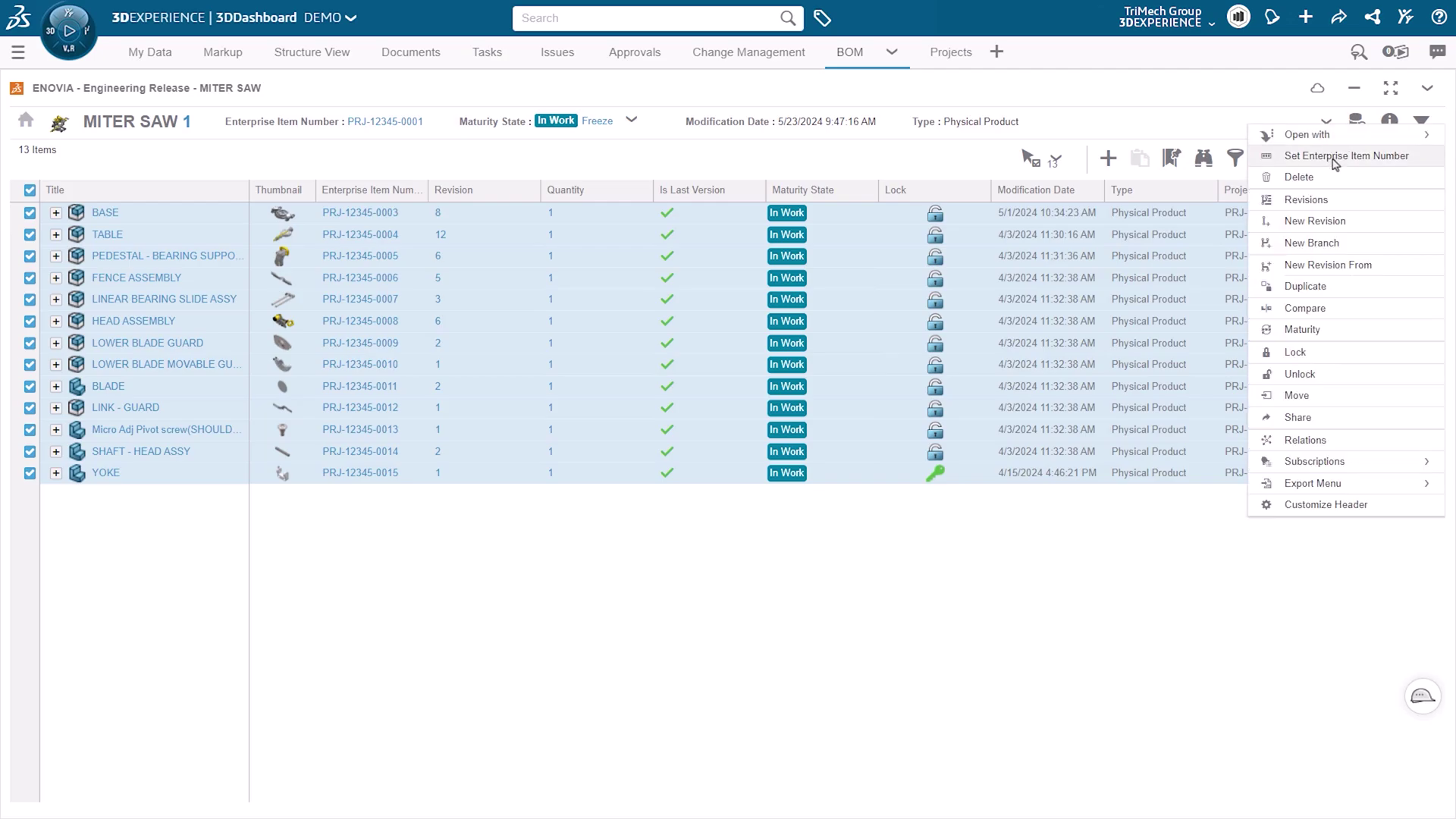
left_click(1336, 157)
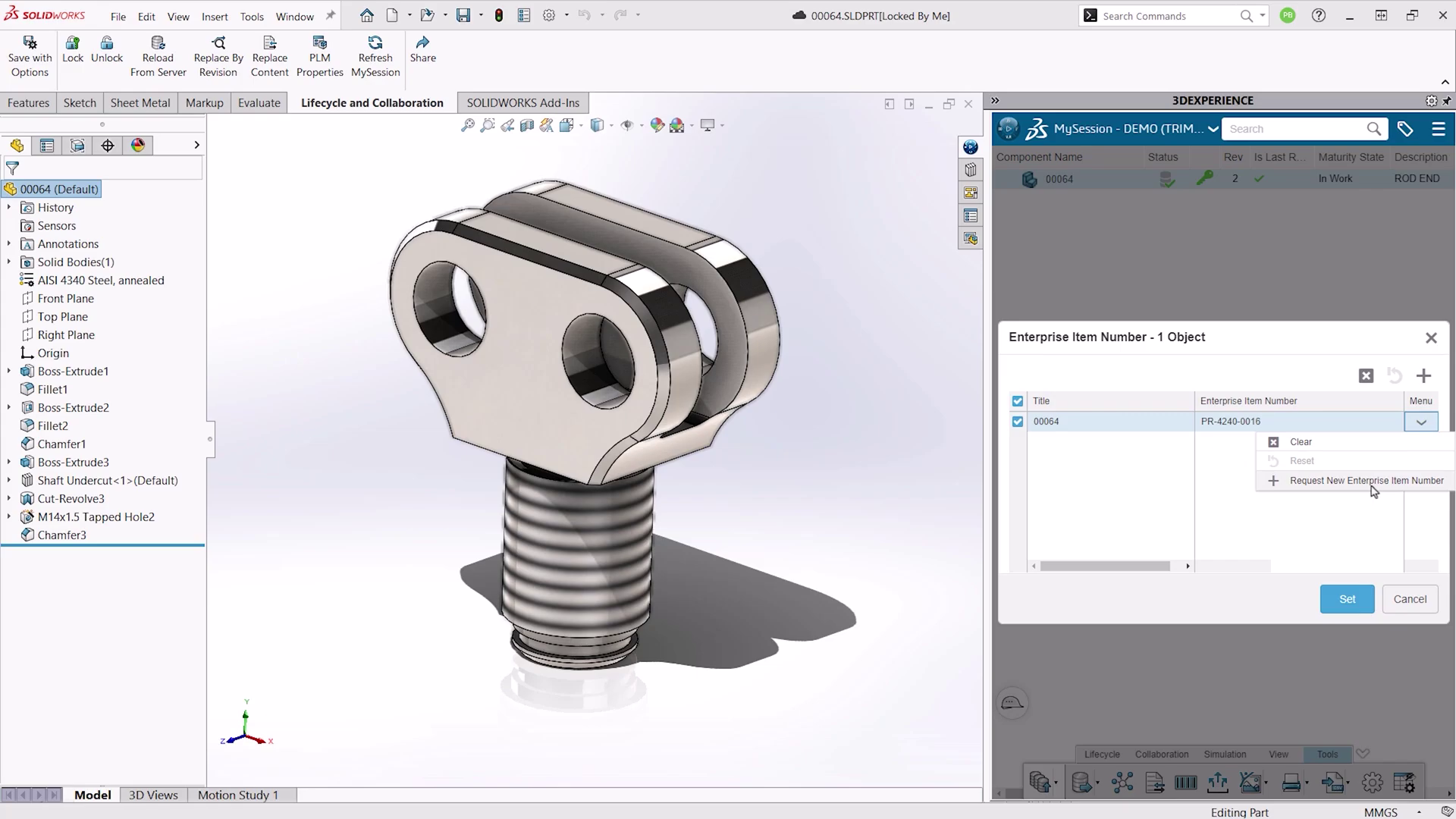
left_click(1371, 482)
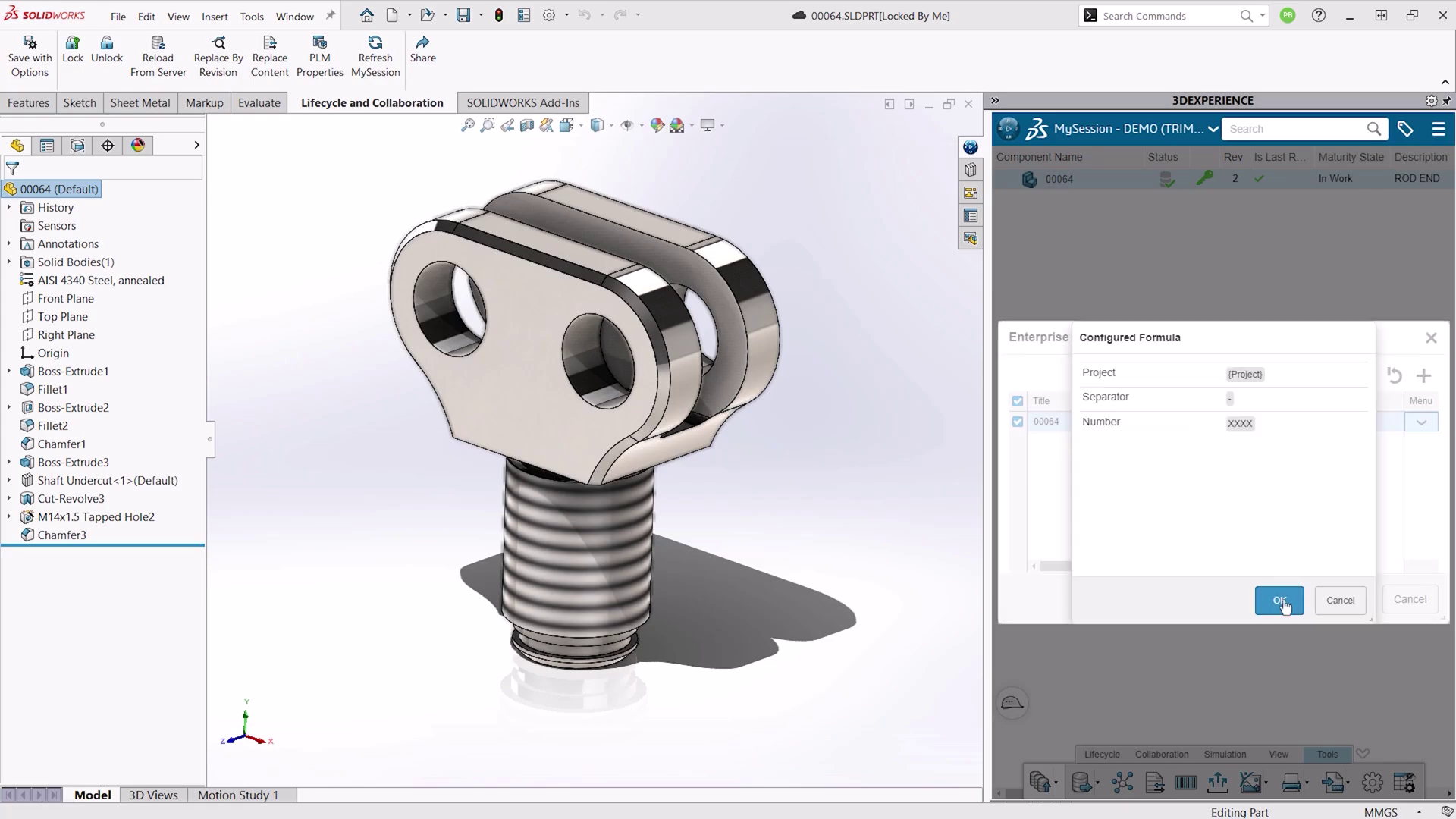
Accept the project formula to set PR-4240-0050, then add an Enterprise Item Number custom property.
left_click(1281, 602)
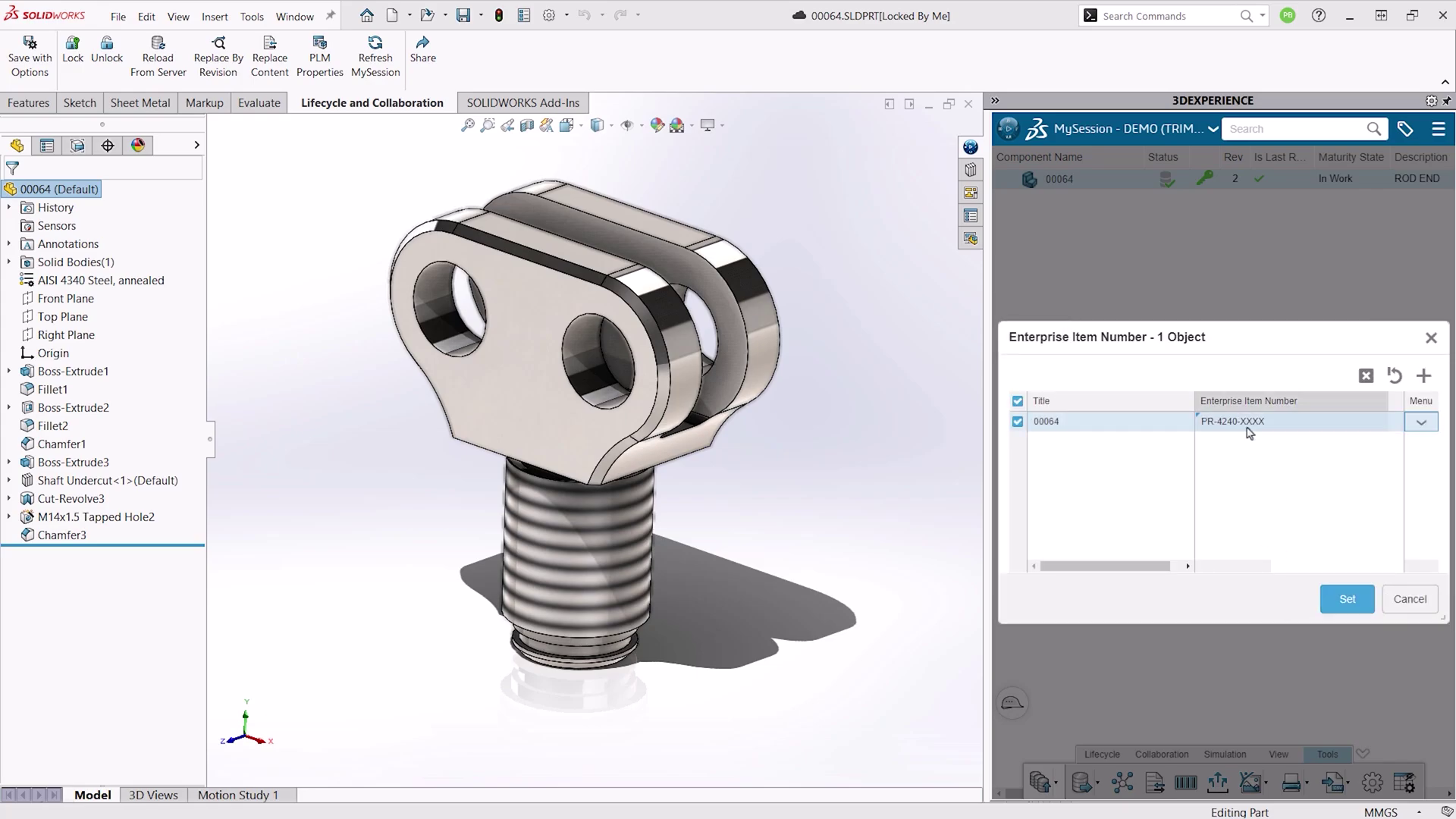
left_click(1341, 607)
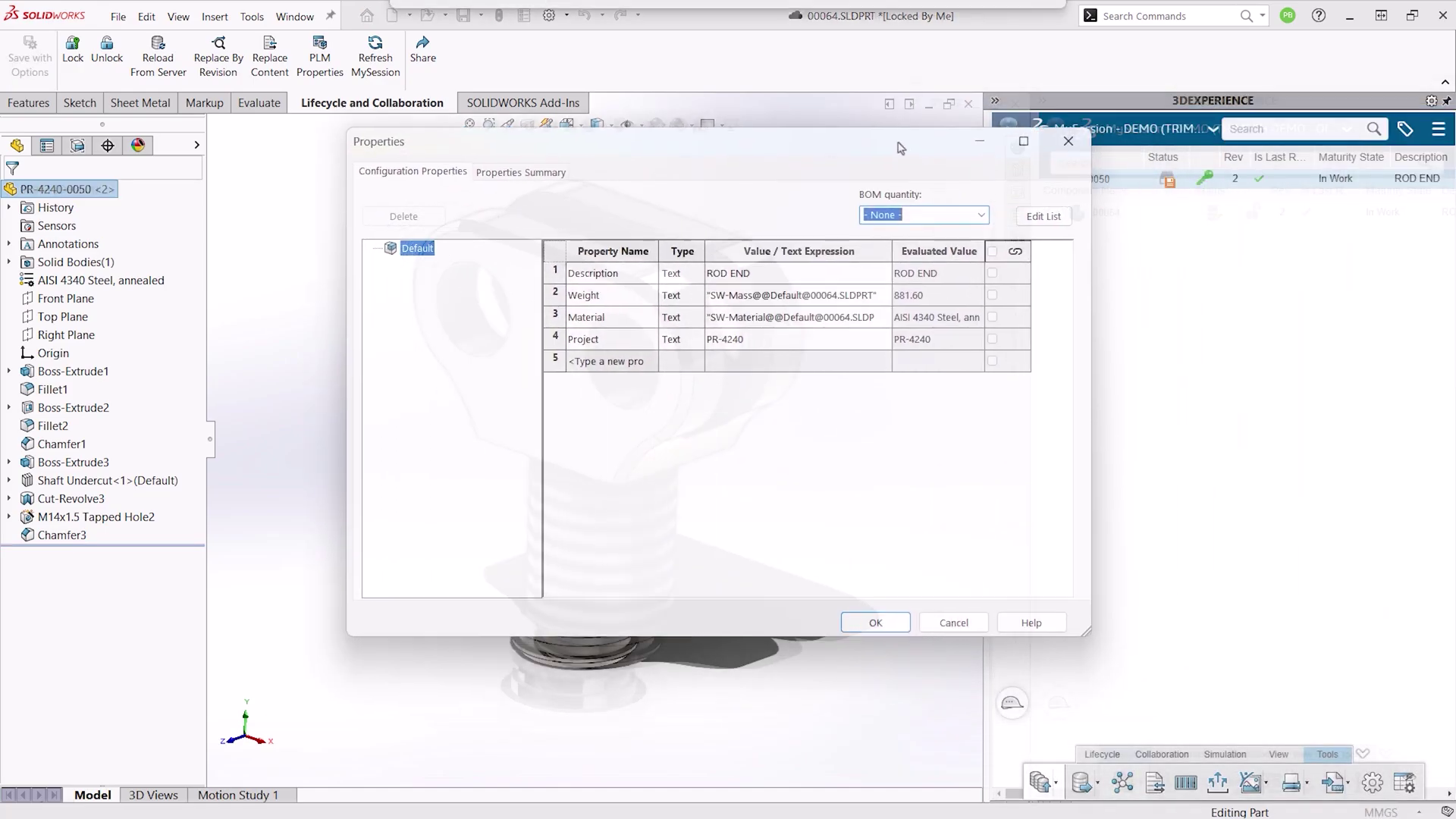
left_click(651, 362)
scroll(632, 450, "down", 10)
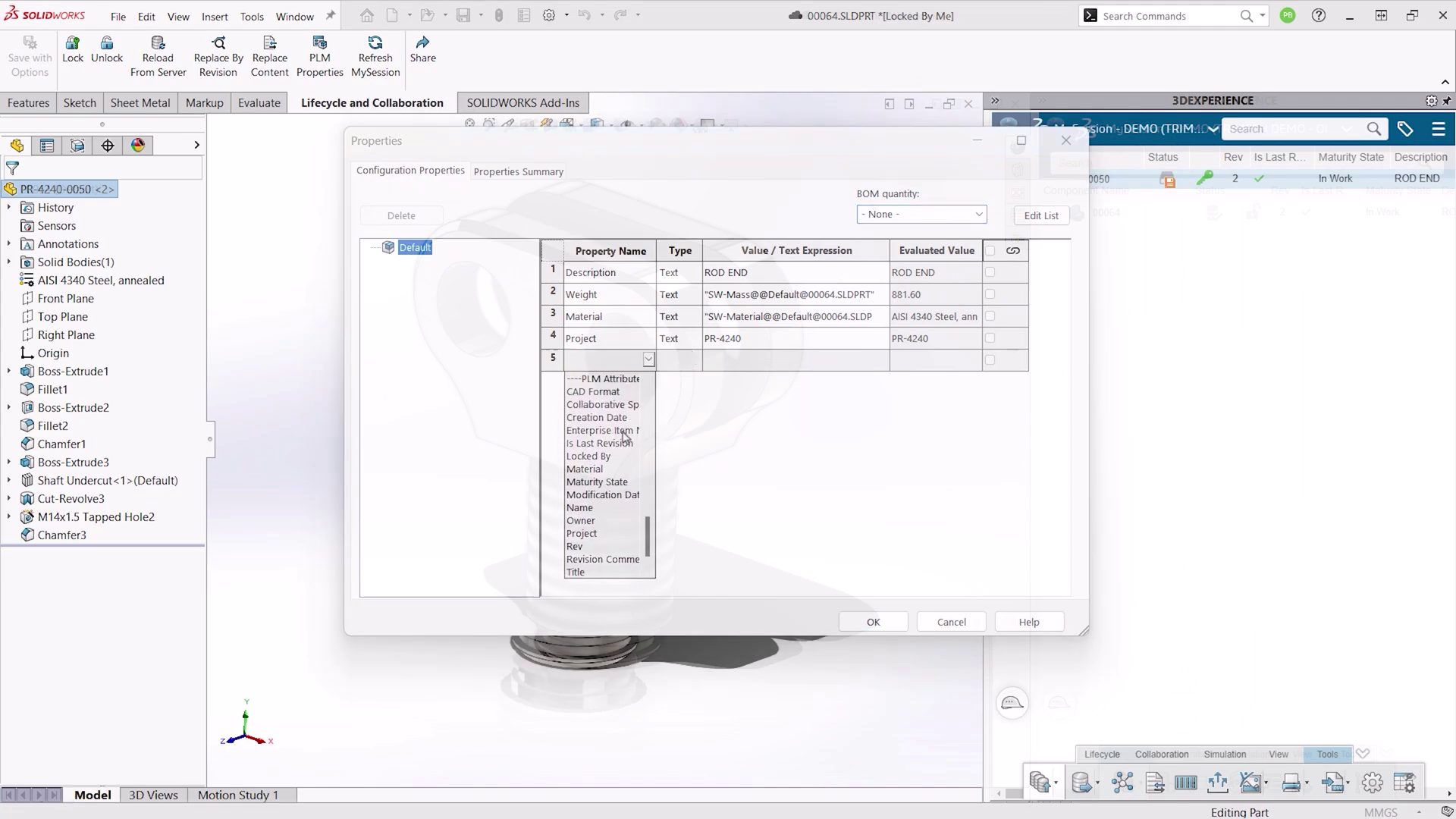
left_click(624, 431)
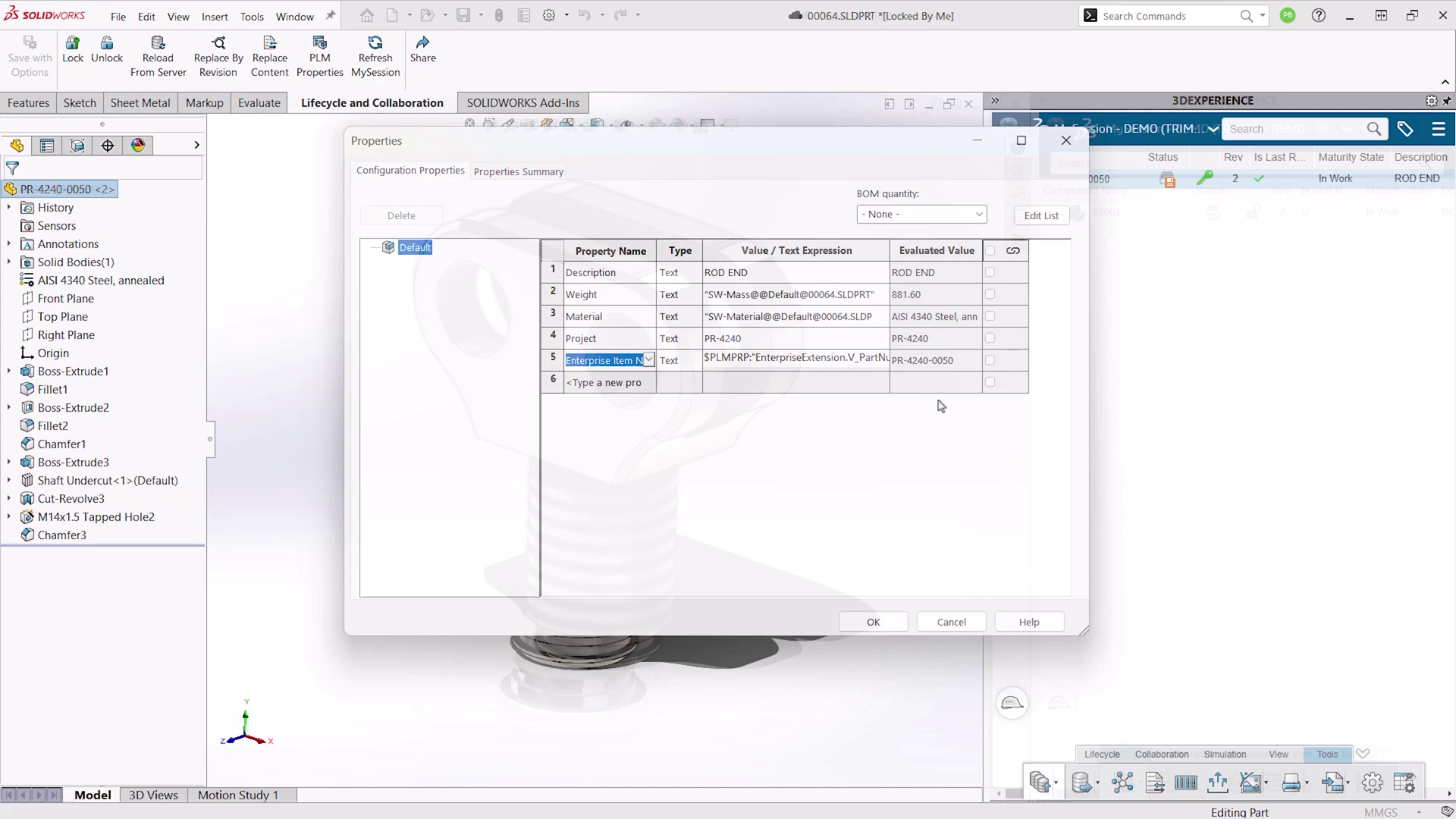
left_click(874, 622)
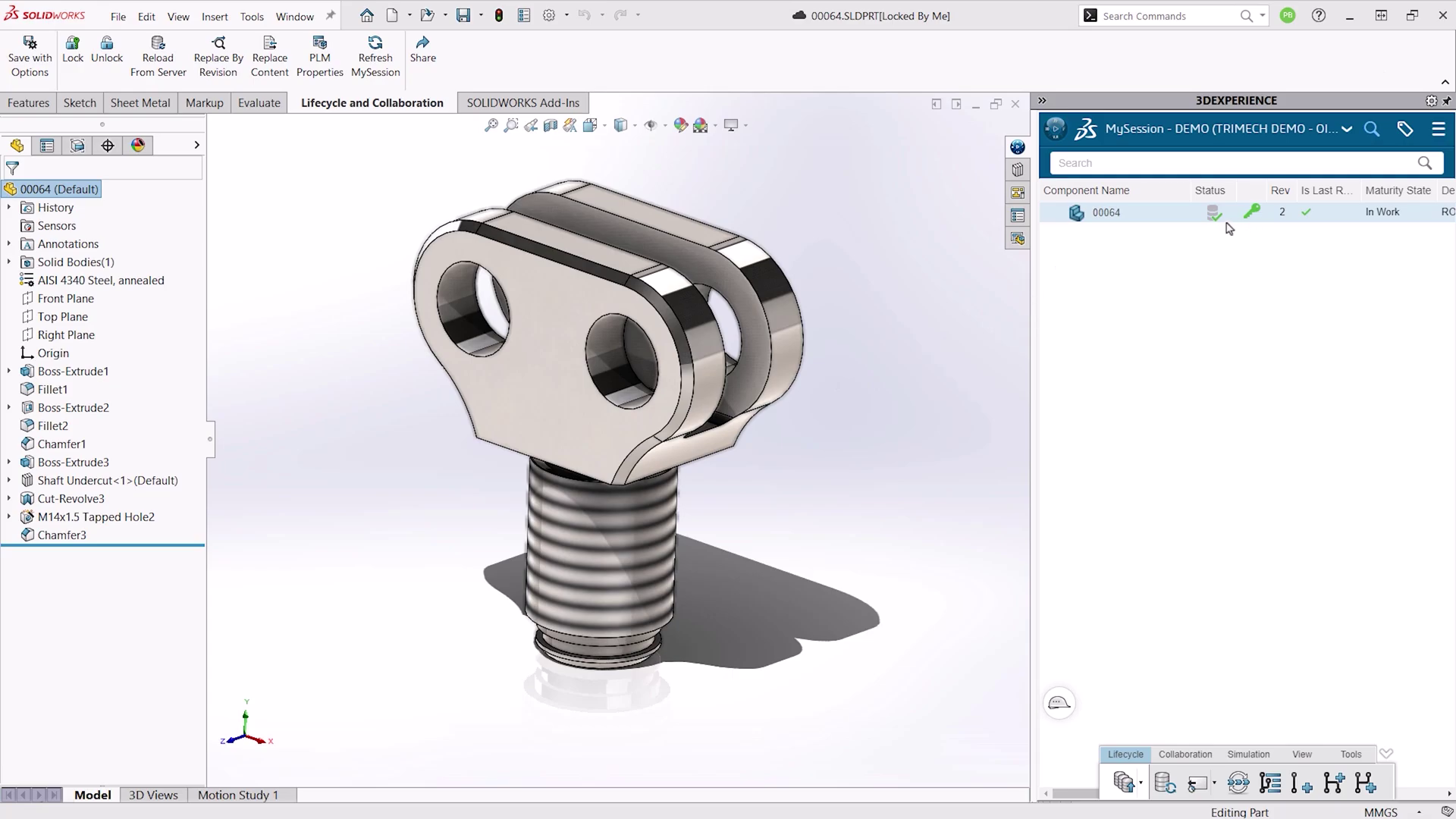
Check part 00064's PLM properties (Project PR-4240, ROD END), then widen MySession and show Tools.
right_click(1180, 220)
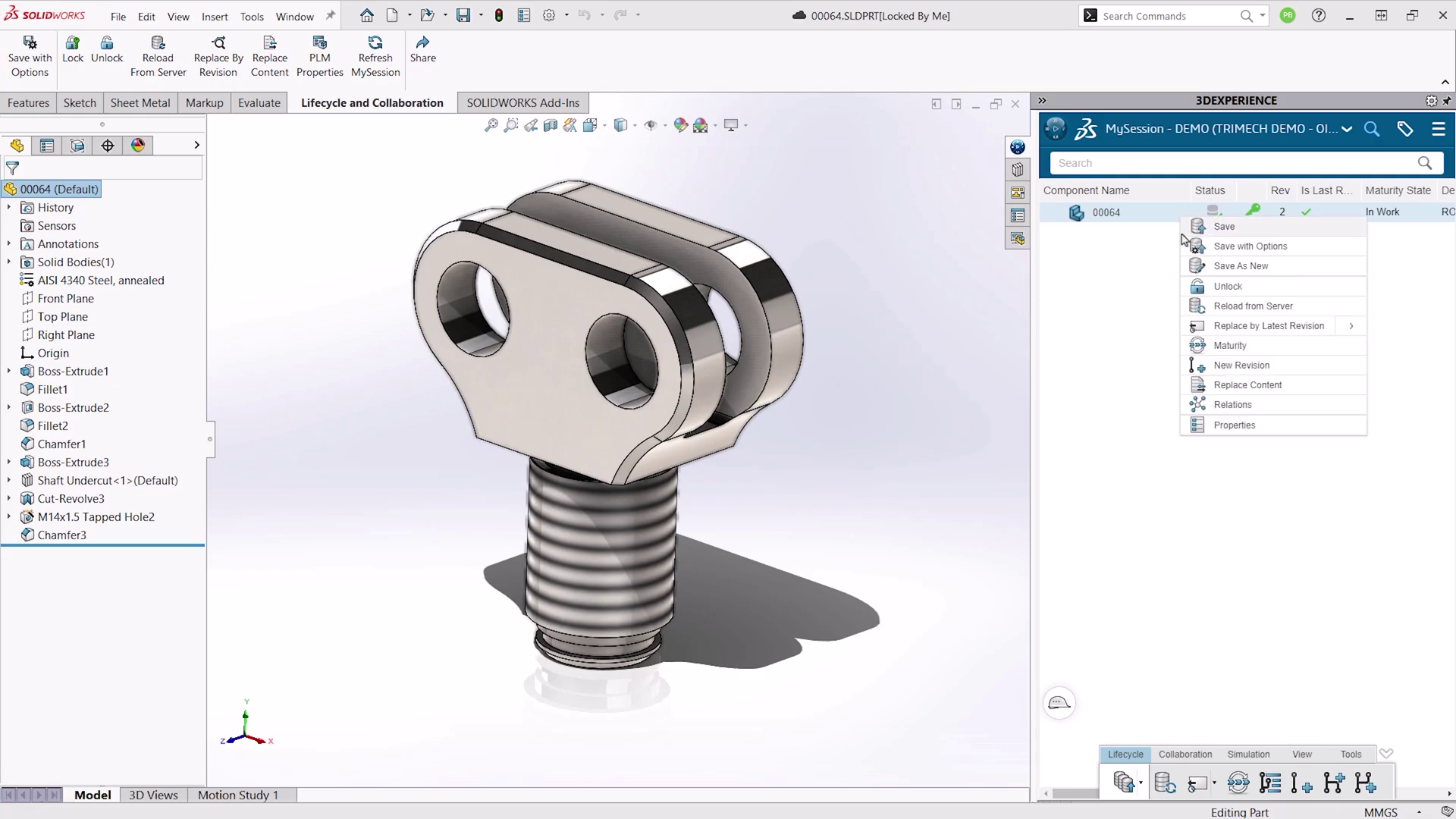
left_click(1213, 423)
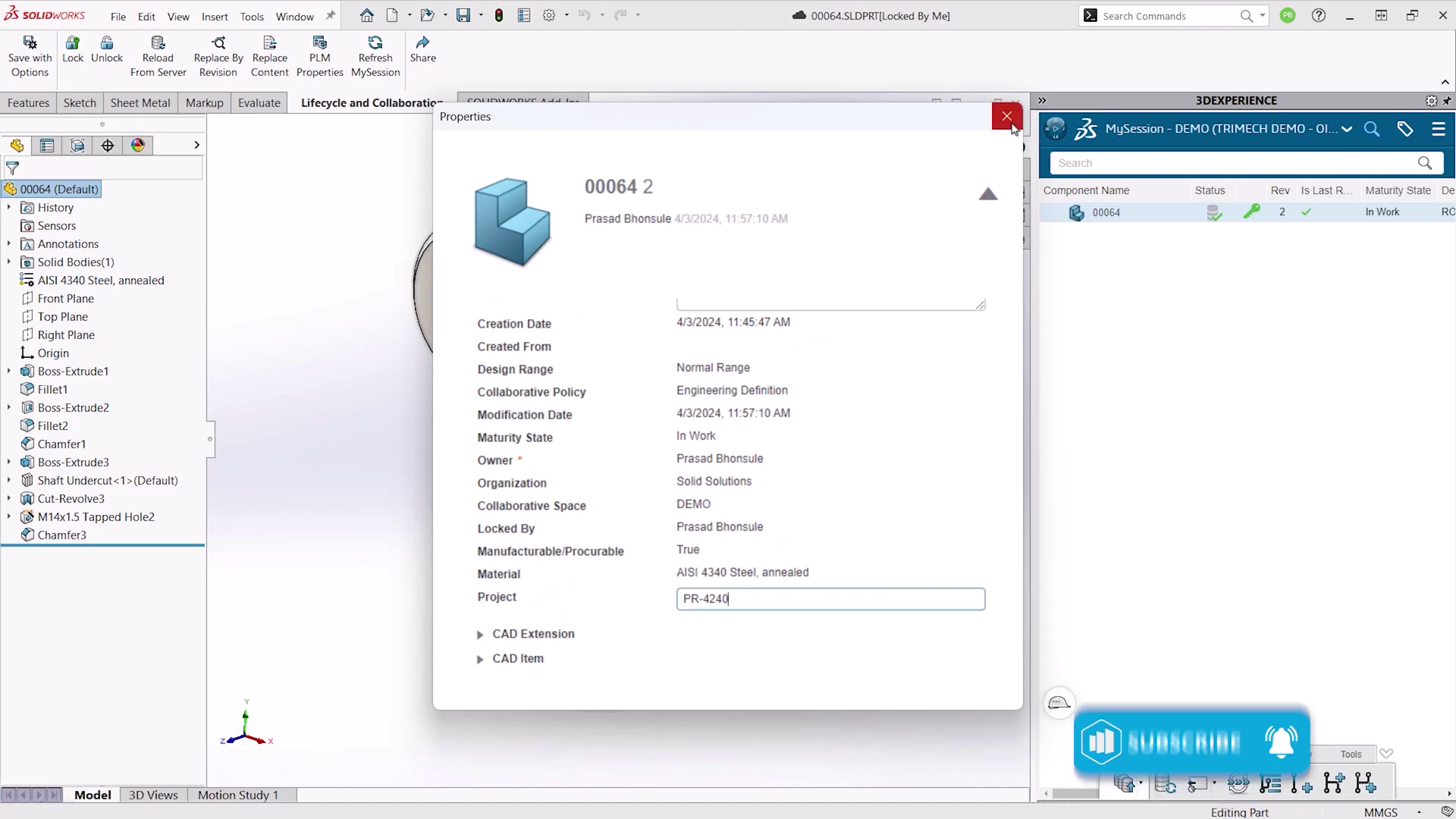
left_click(1007, 118)
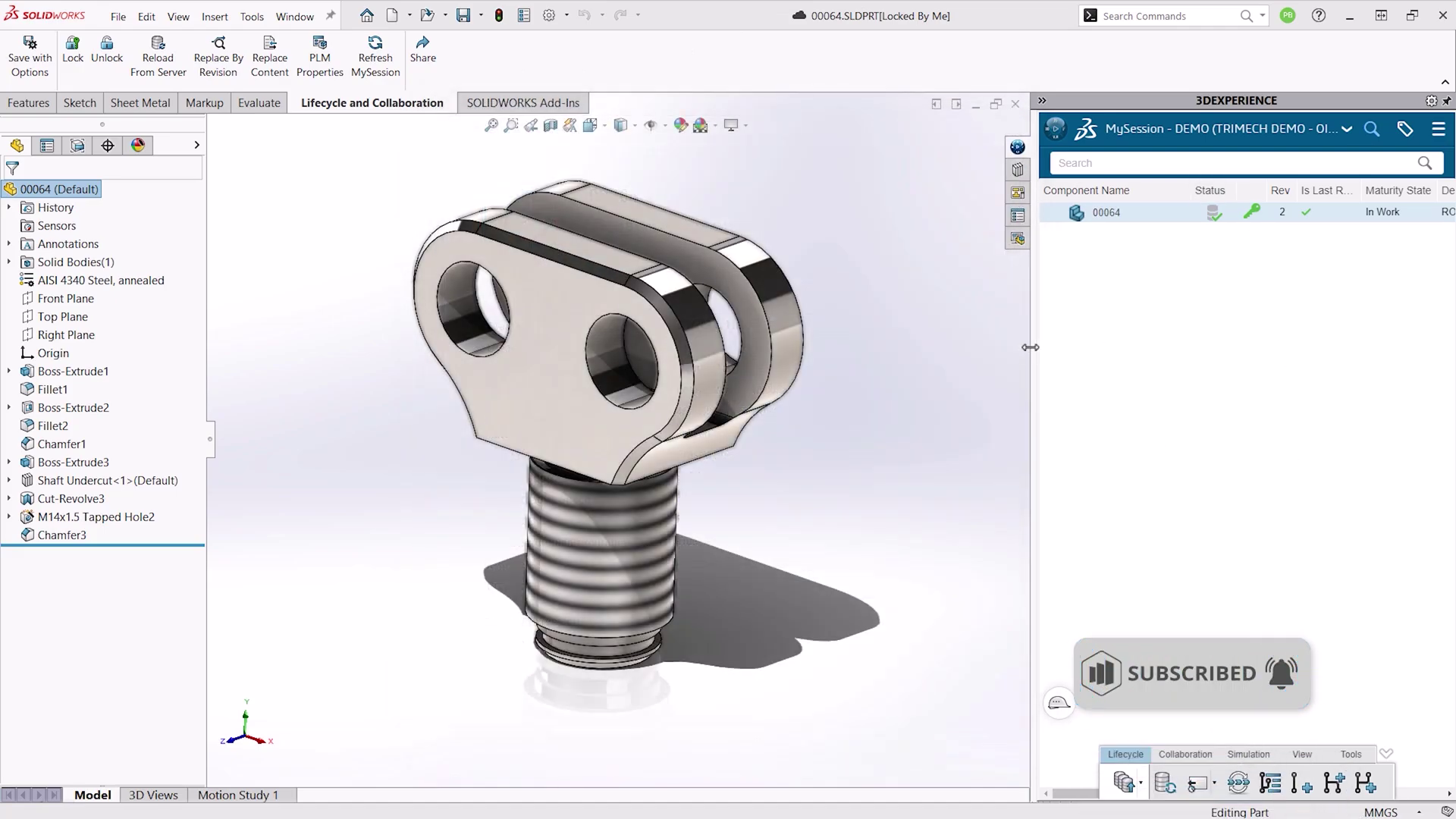
left_click_drag(1029, 348, 984, 348)
left_click(1331, 757)
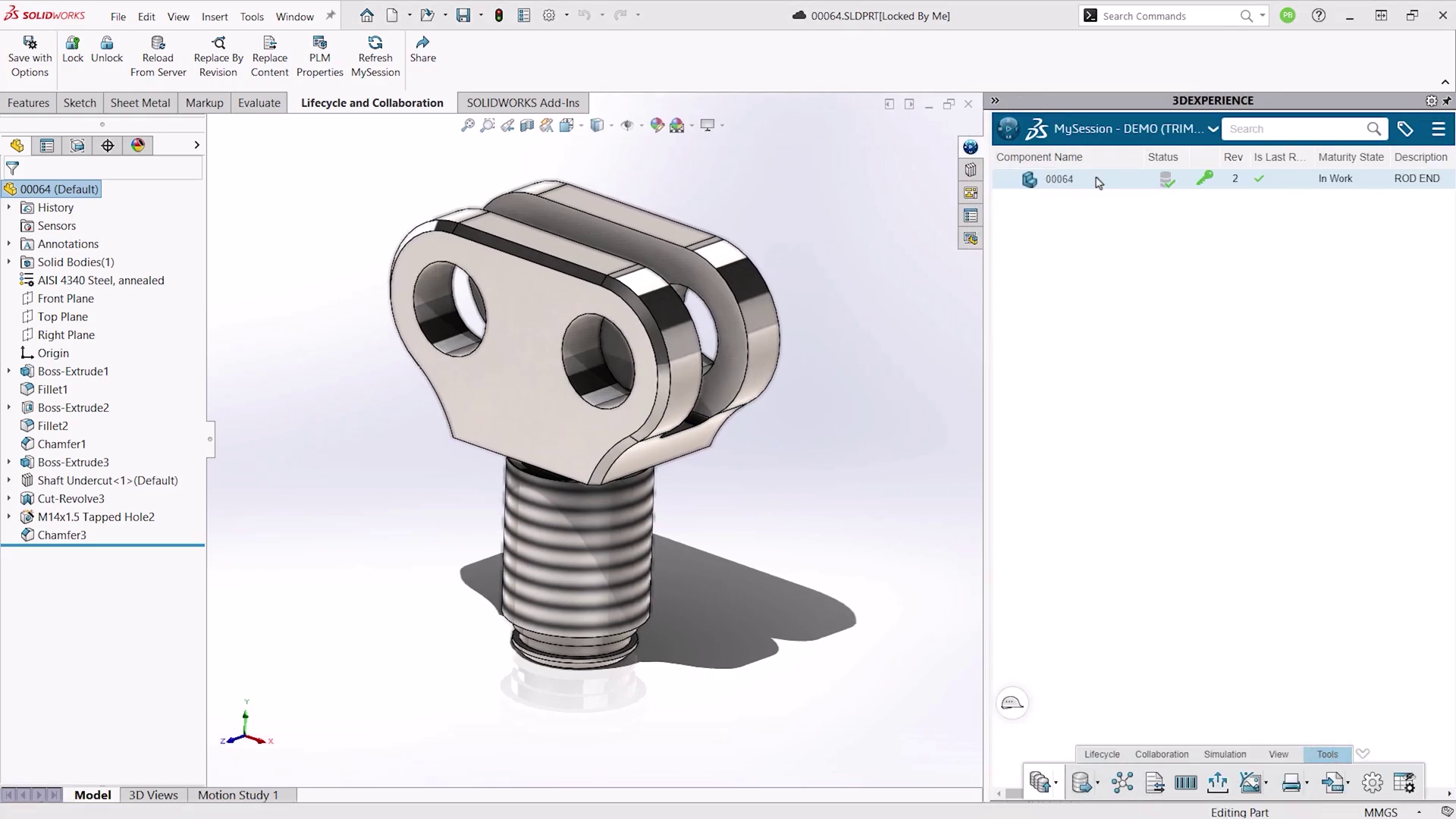
Replace part 00064's PR-4240-0016 with a new number generated from the PR-4240-XXXX formula.
left_click(1187, 786)
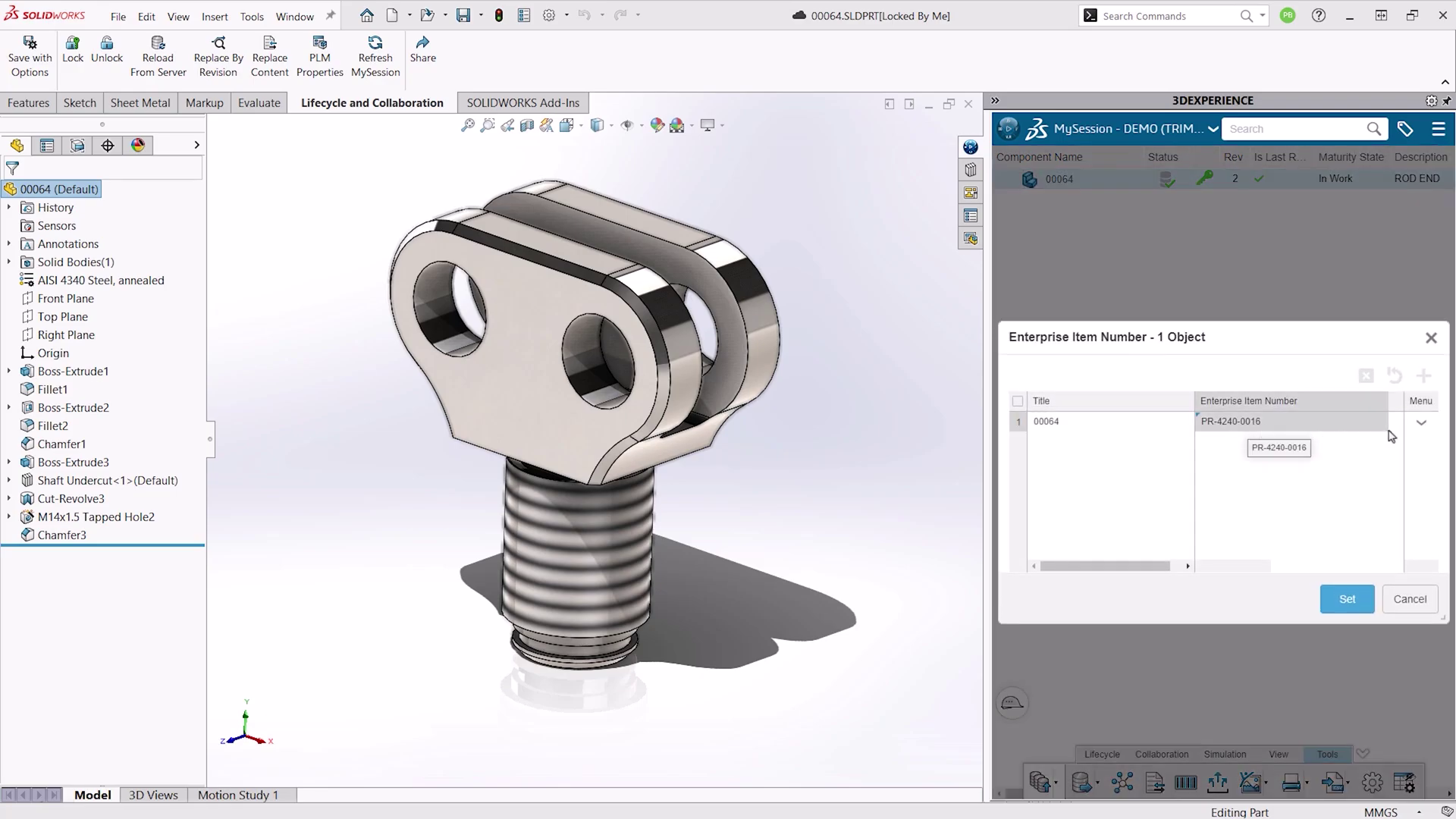
left_click(1429, 429)
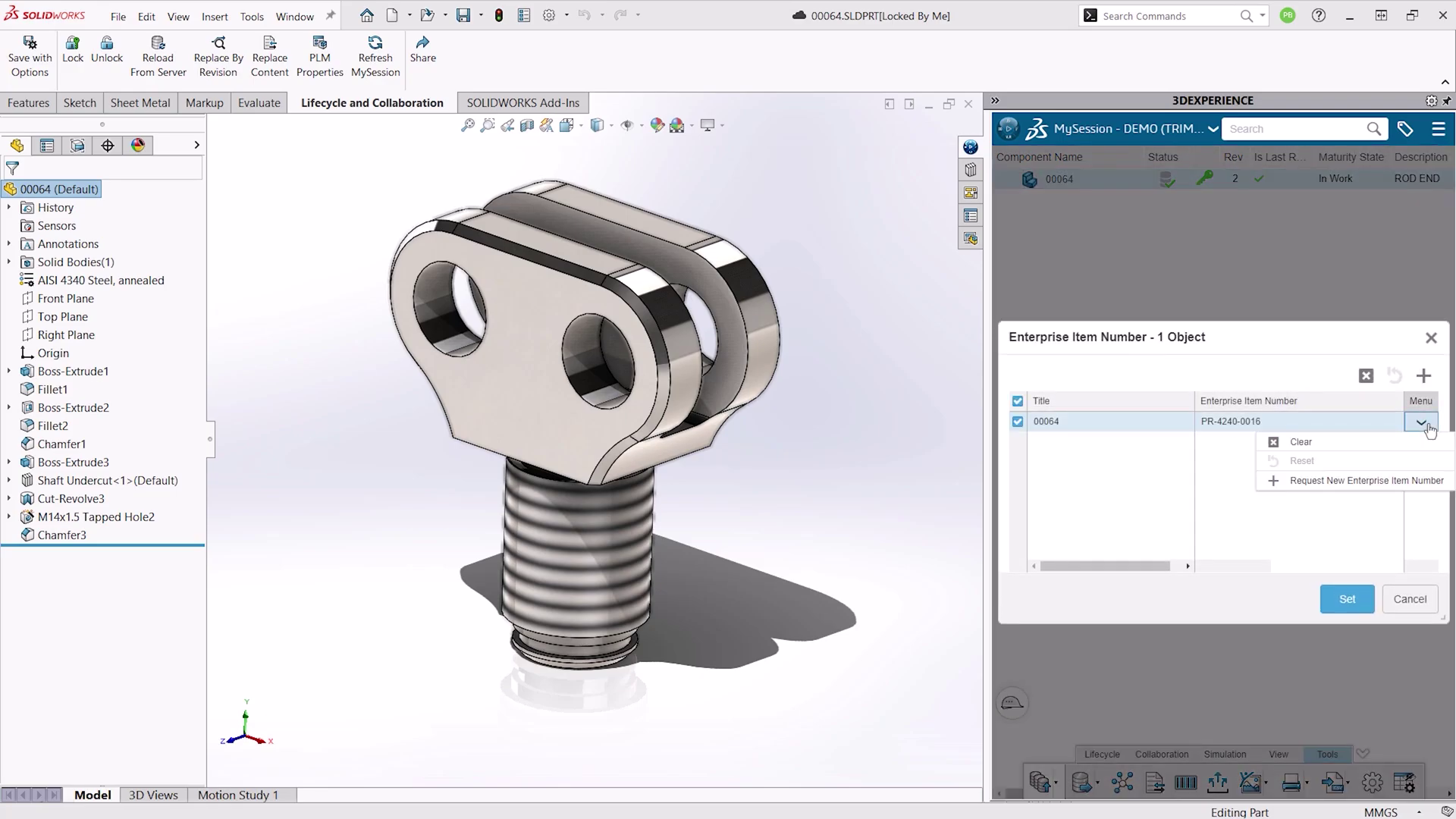
left_click(1368, 481)
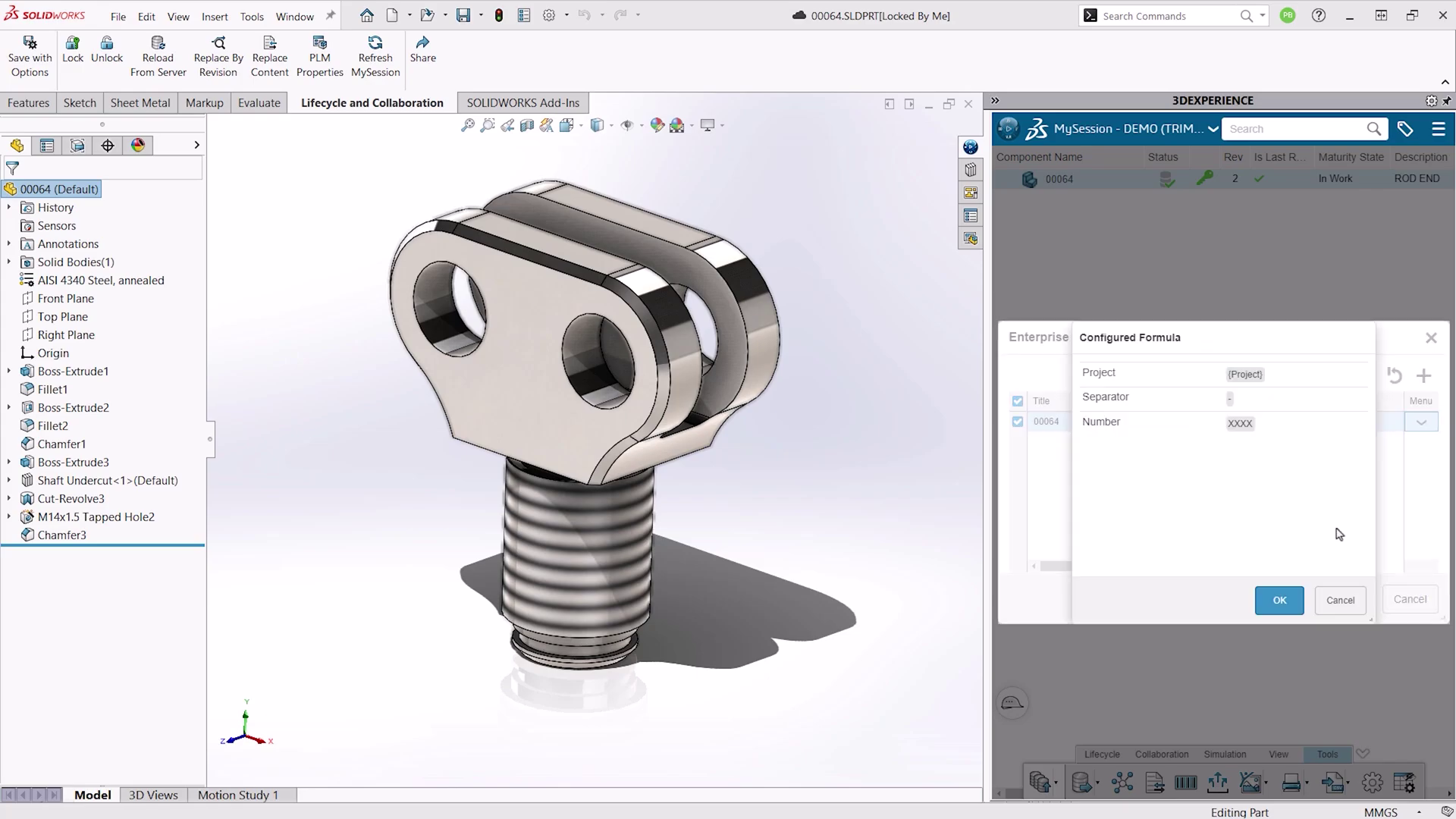
left_click(1280, 601)
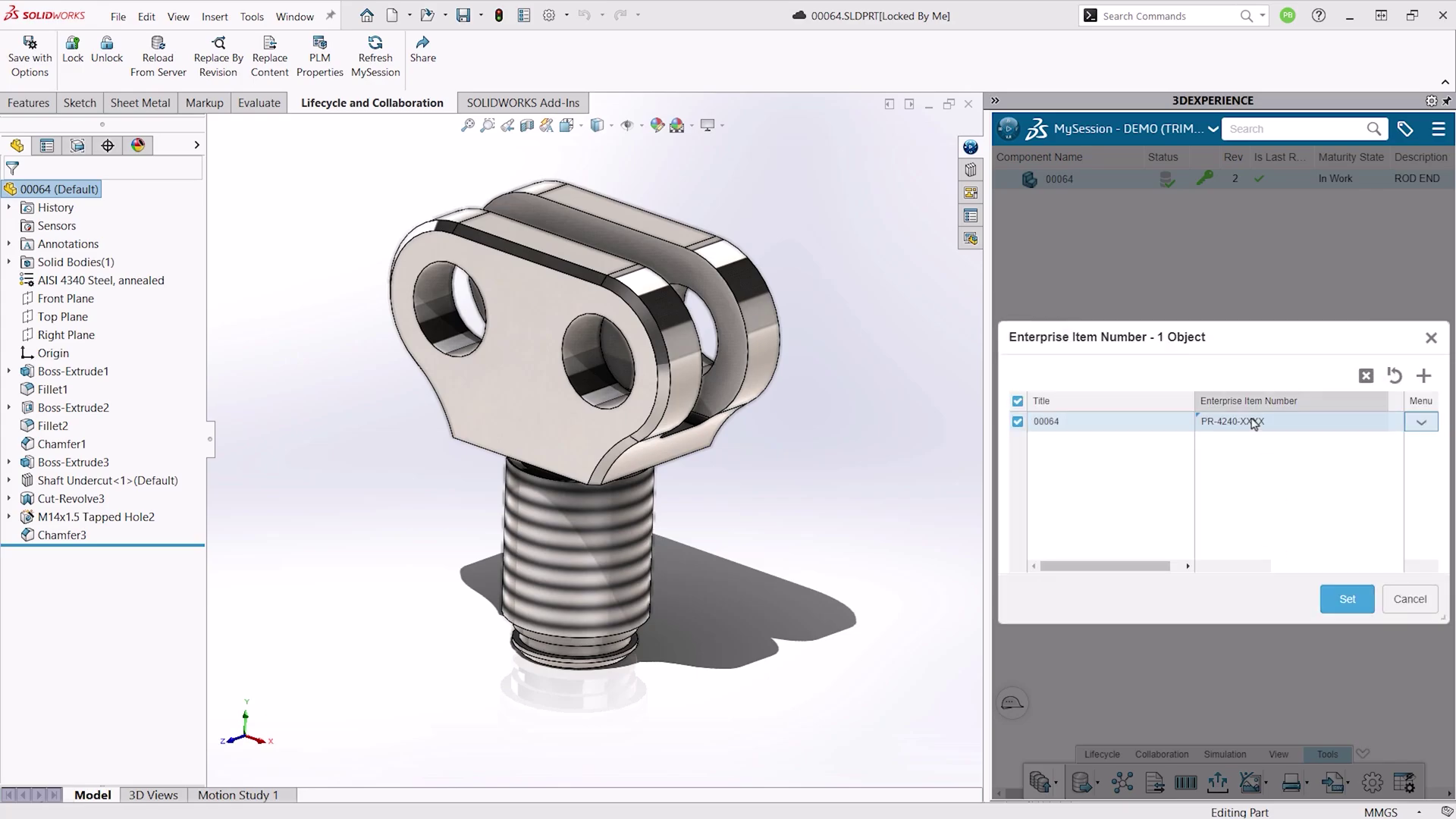
left_click(1344, 599)
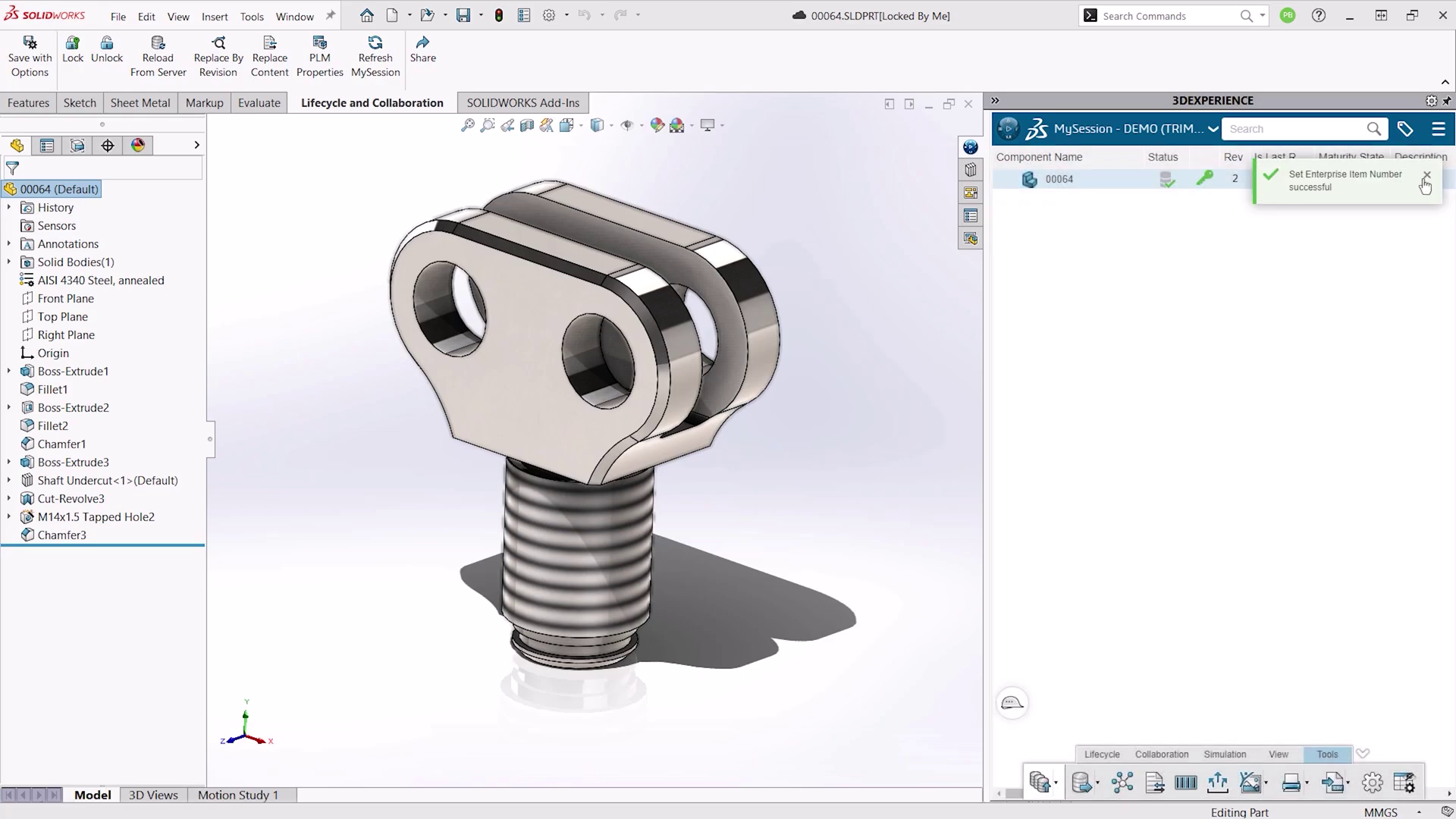
Confirm under Enterprise Information that part 00064's Enterprise Item Number is PR-4240-0050.
left_click(1427, 179)
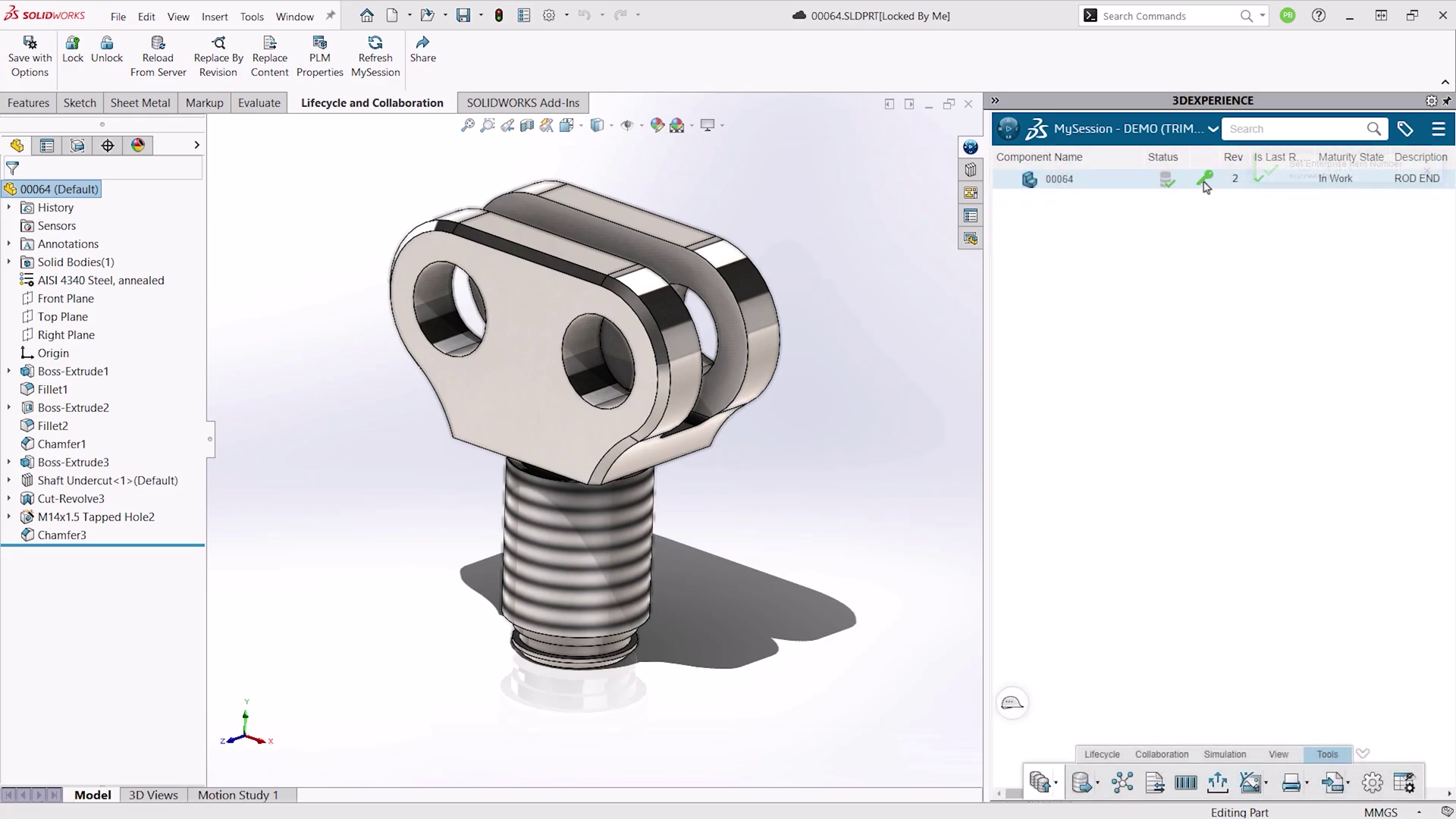
right_click(1216, 184)
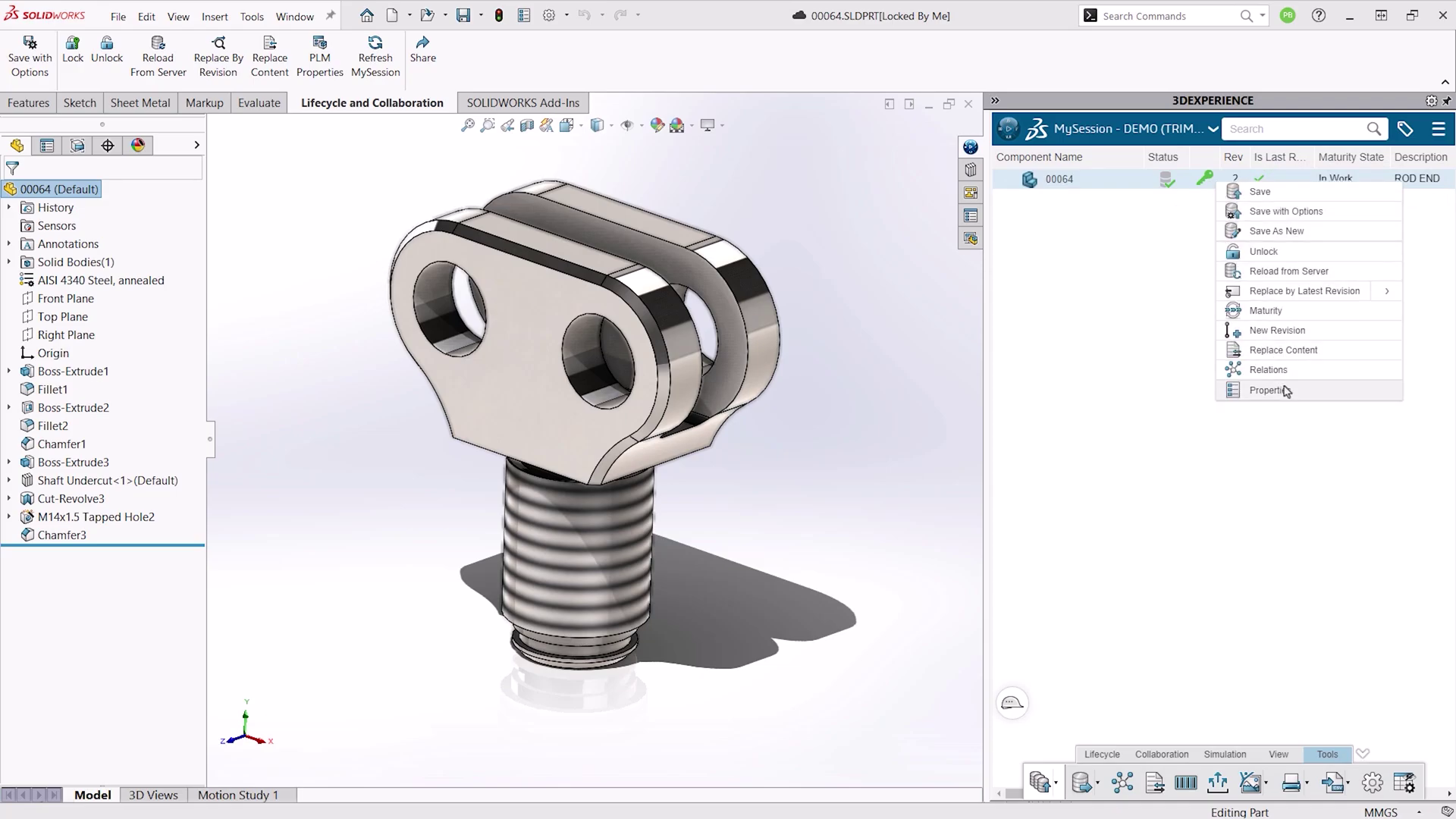
left_click(1285, 388)
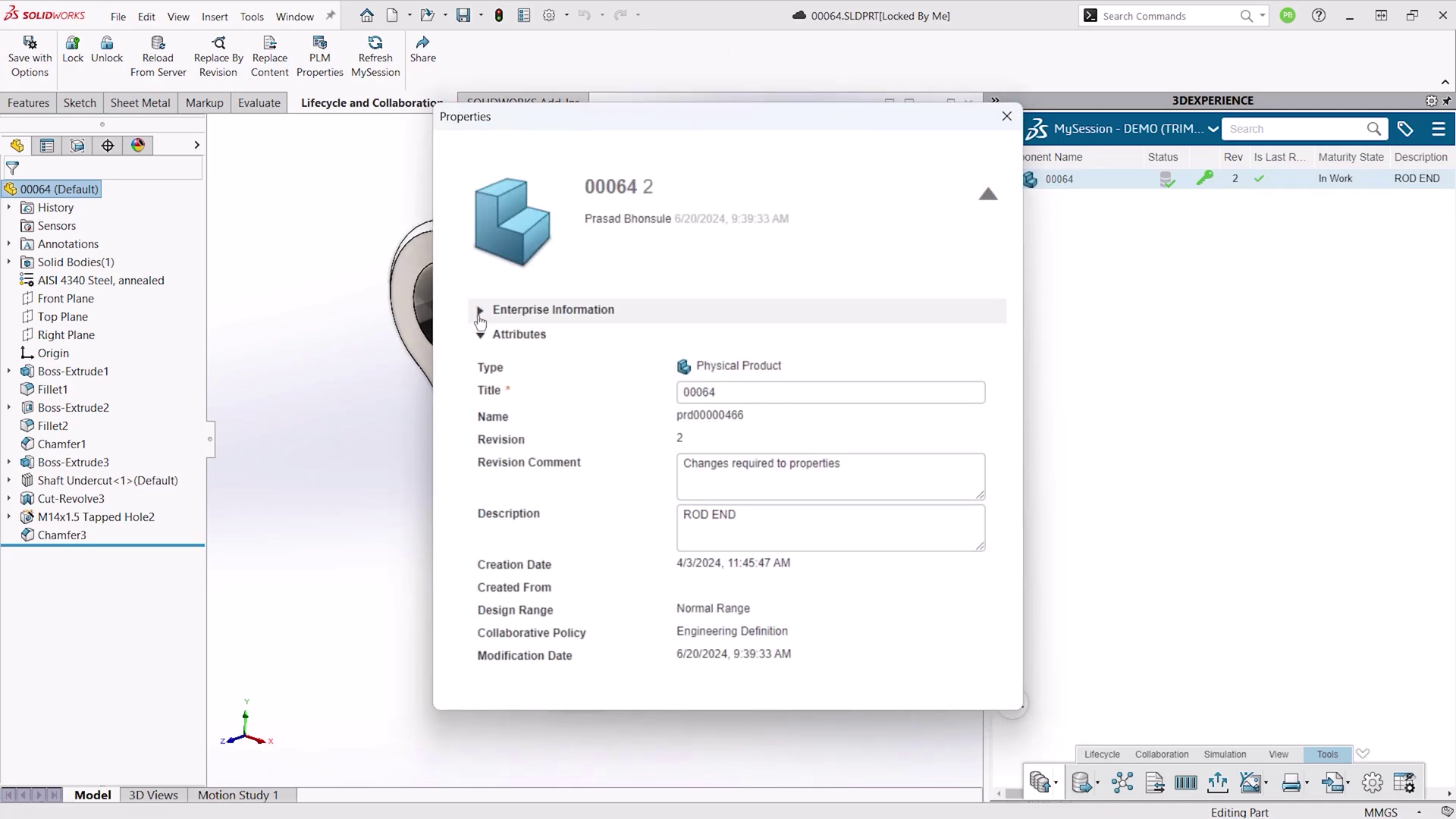
left_click(480, 310)
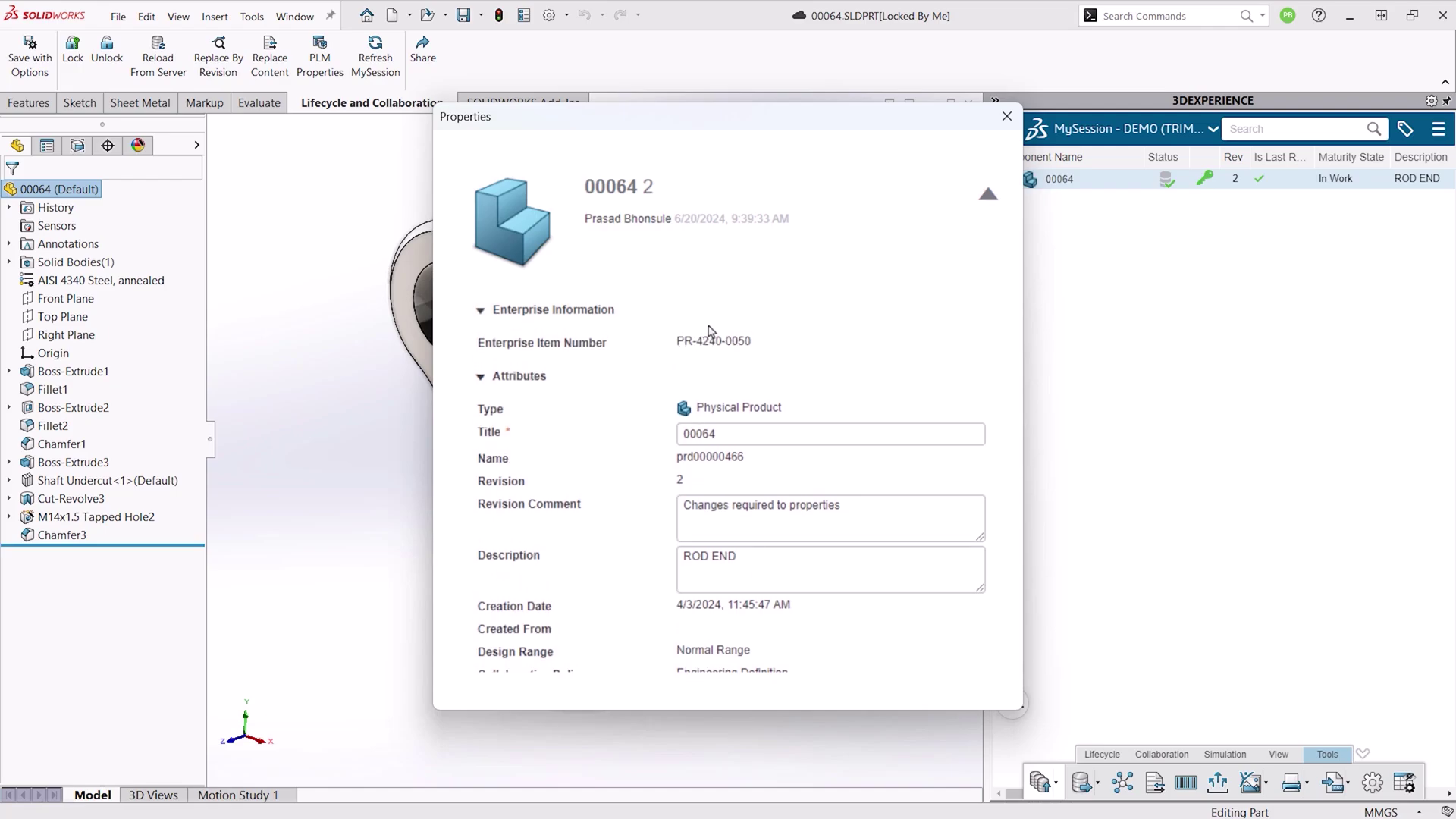
left_click(1007, 117)
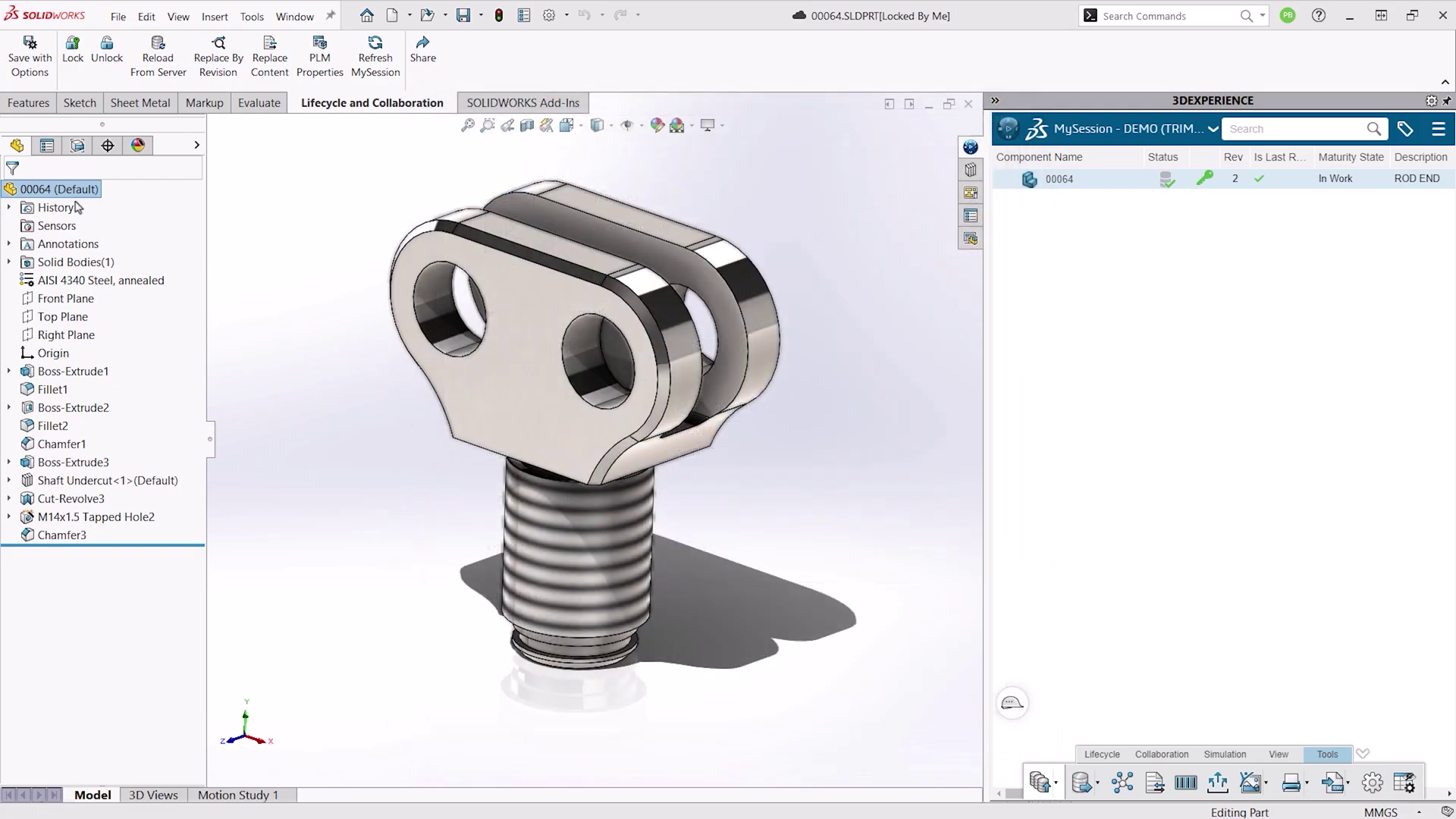
Name the part in the tree by Enterprise Item Number with revision, showing PR-4240-0050 <2>.
right_click(76, 193)
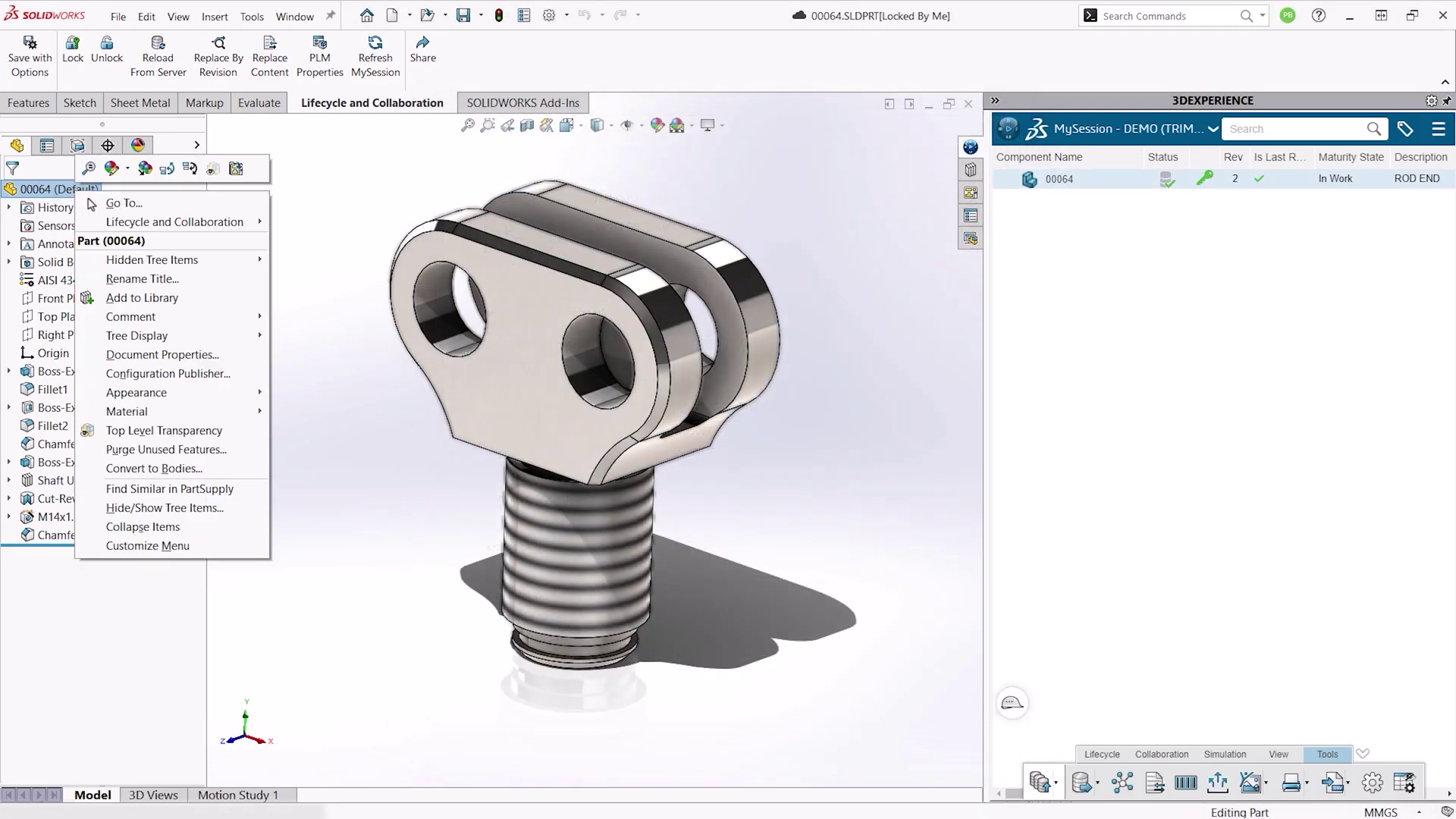
mouse_move(211, 343)
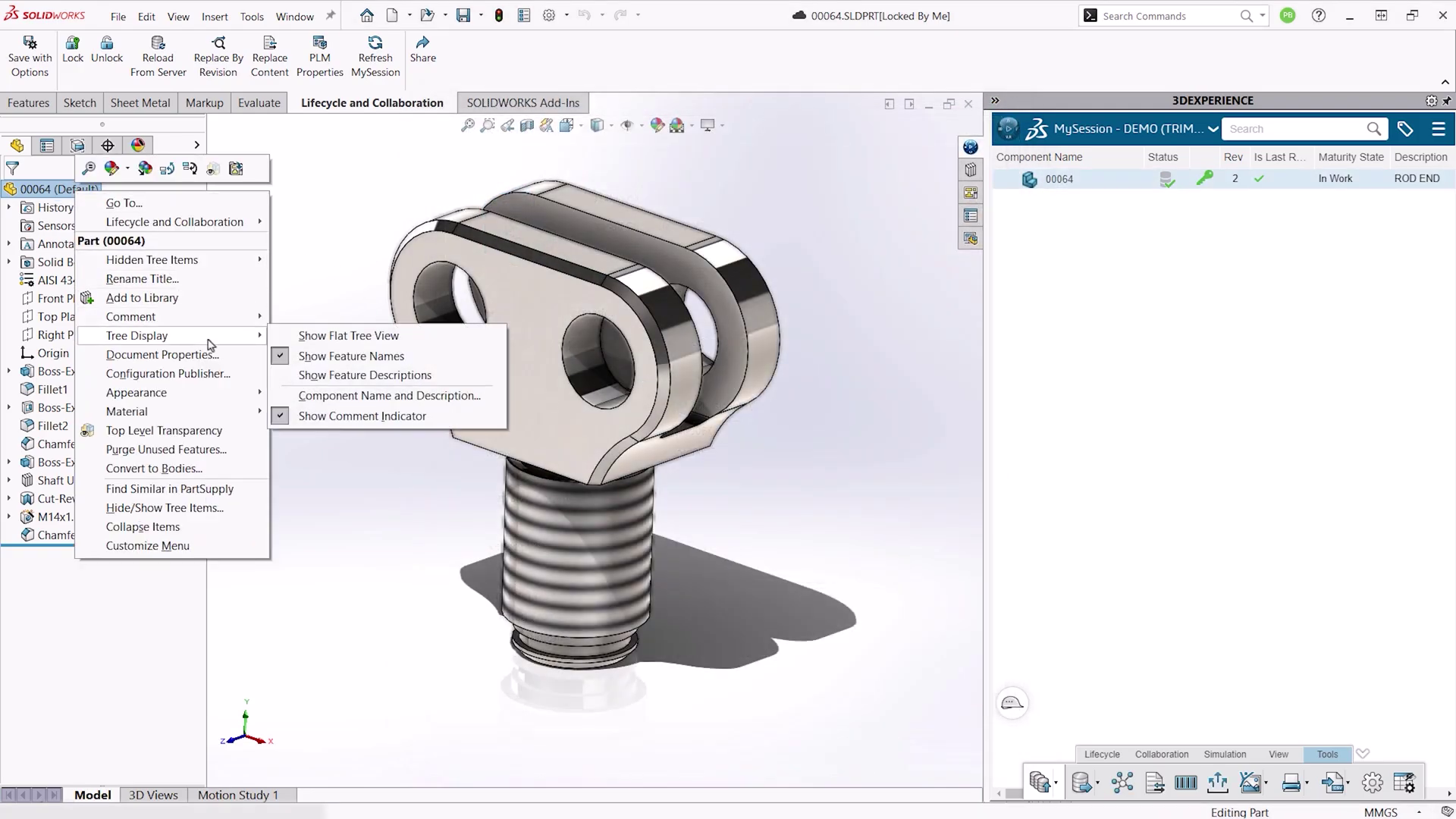
left_click(410, 396)
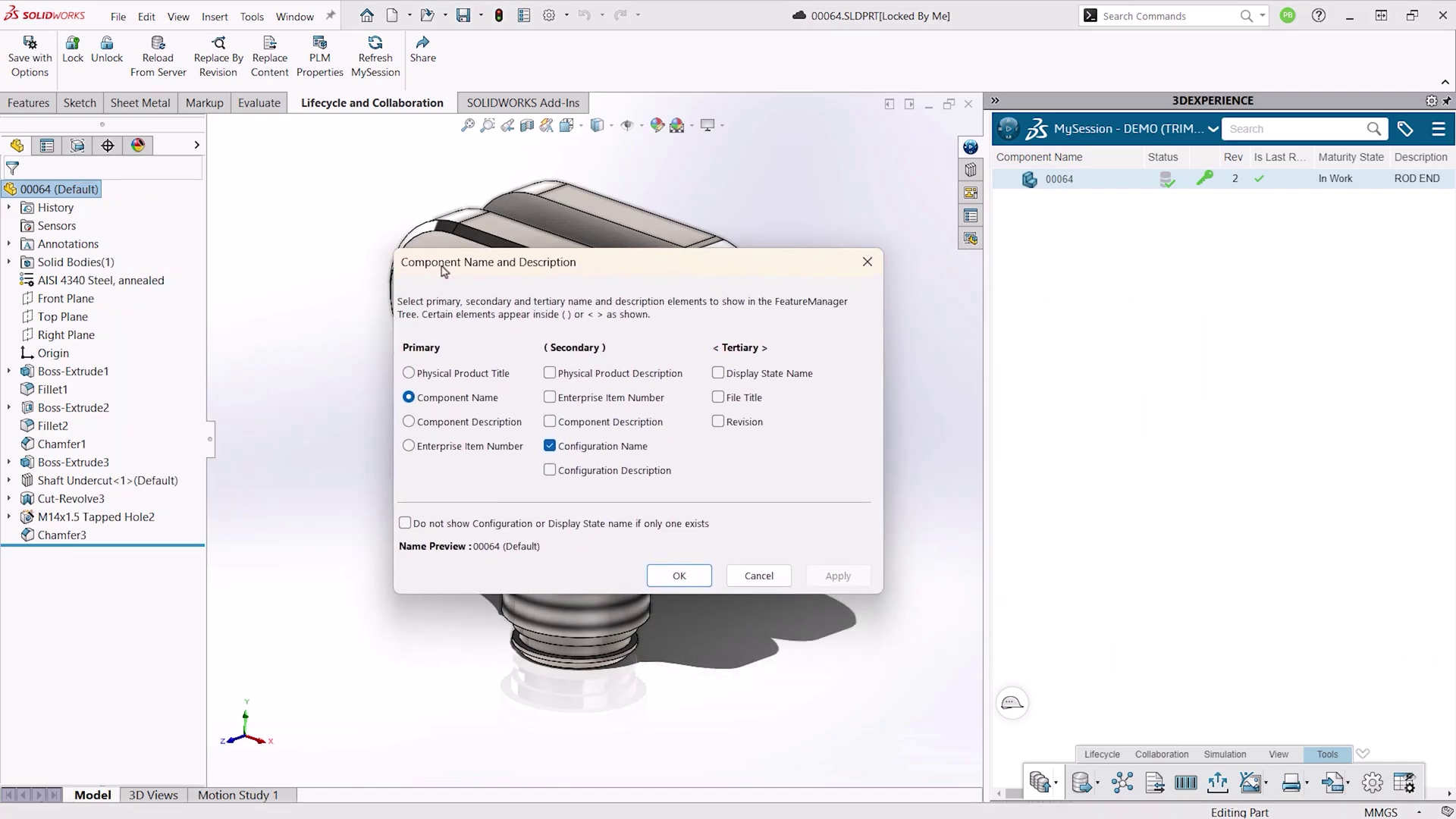
left_click(749, 423)
left_click(838, 574)
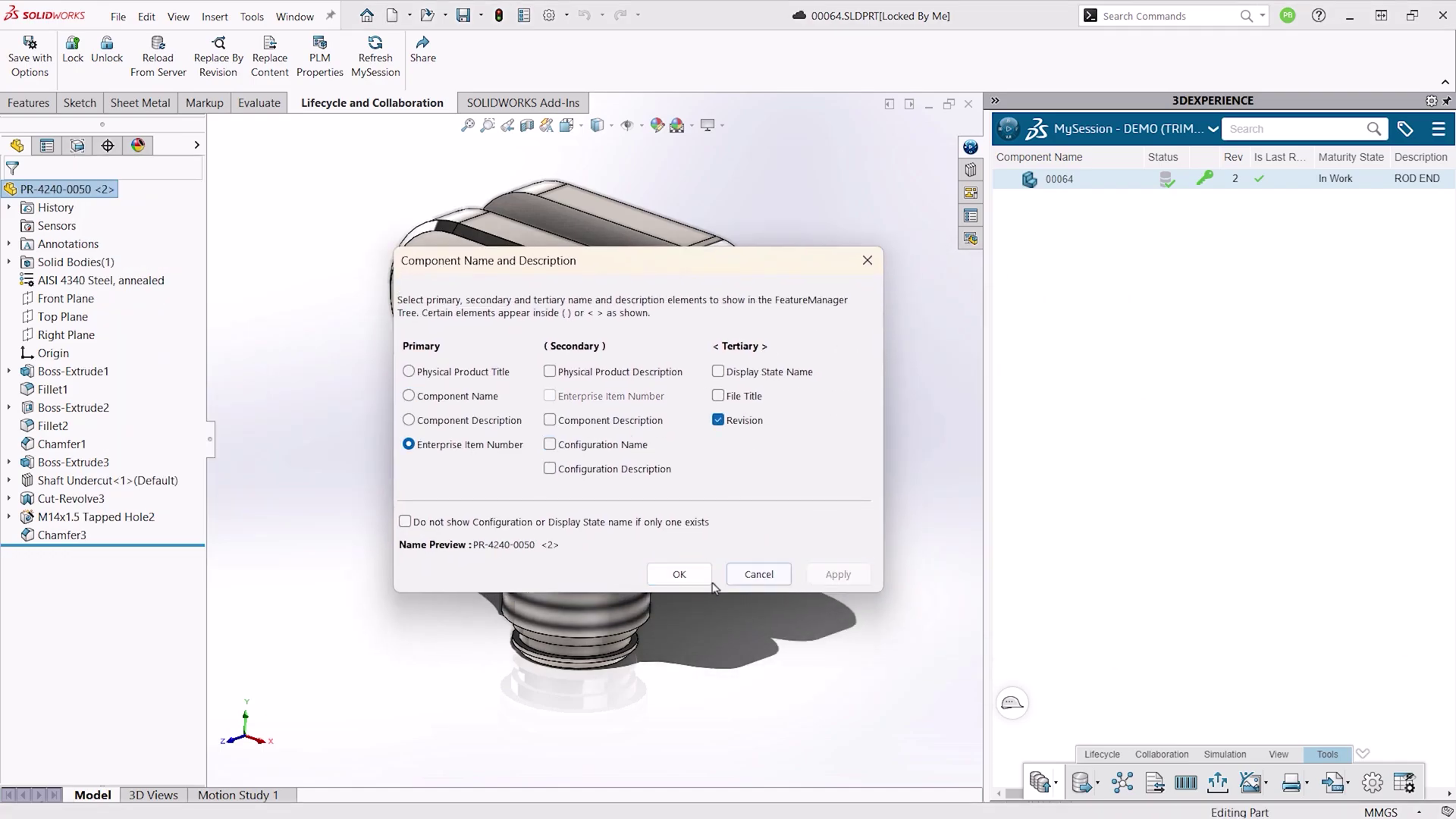
left_click(678, 575)
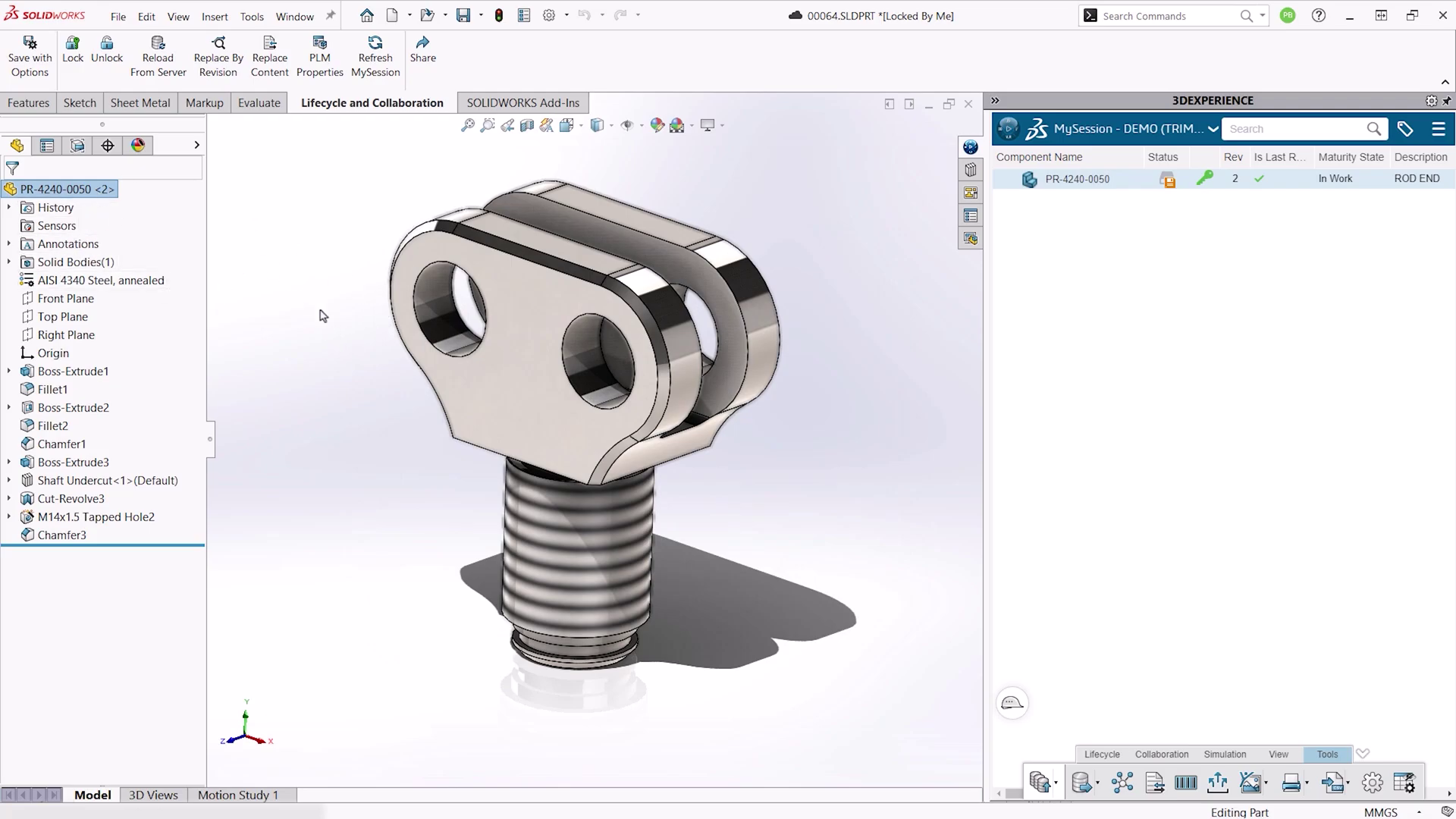
Add an Enterprise Item Number custom property in row 5, evaluating to PR-4240-0050.
left_click(523, 15)
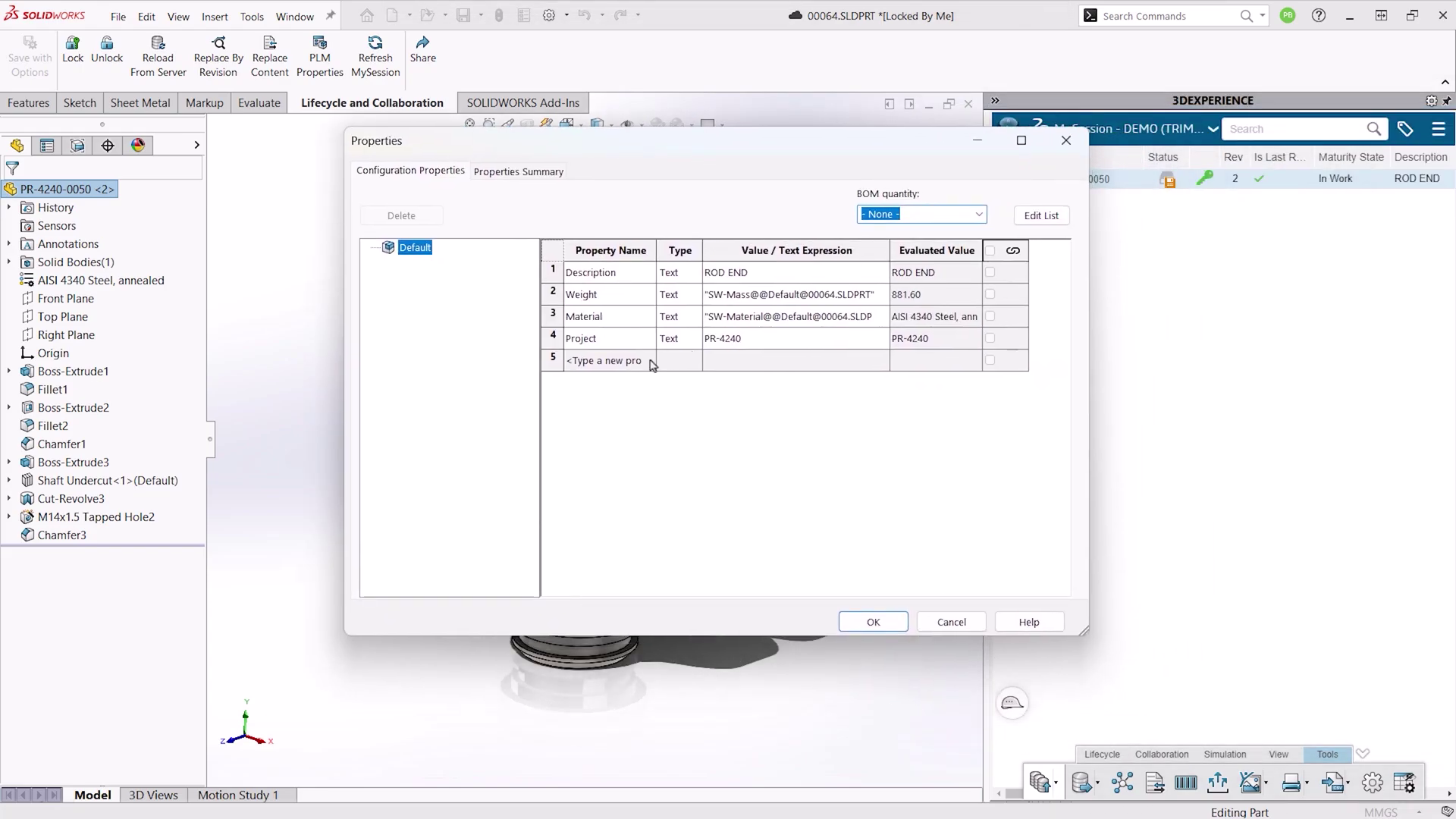
left_click(652, 362)
scroll(632, 452, "down", 15)
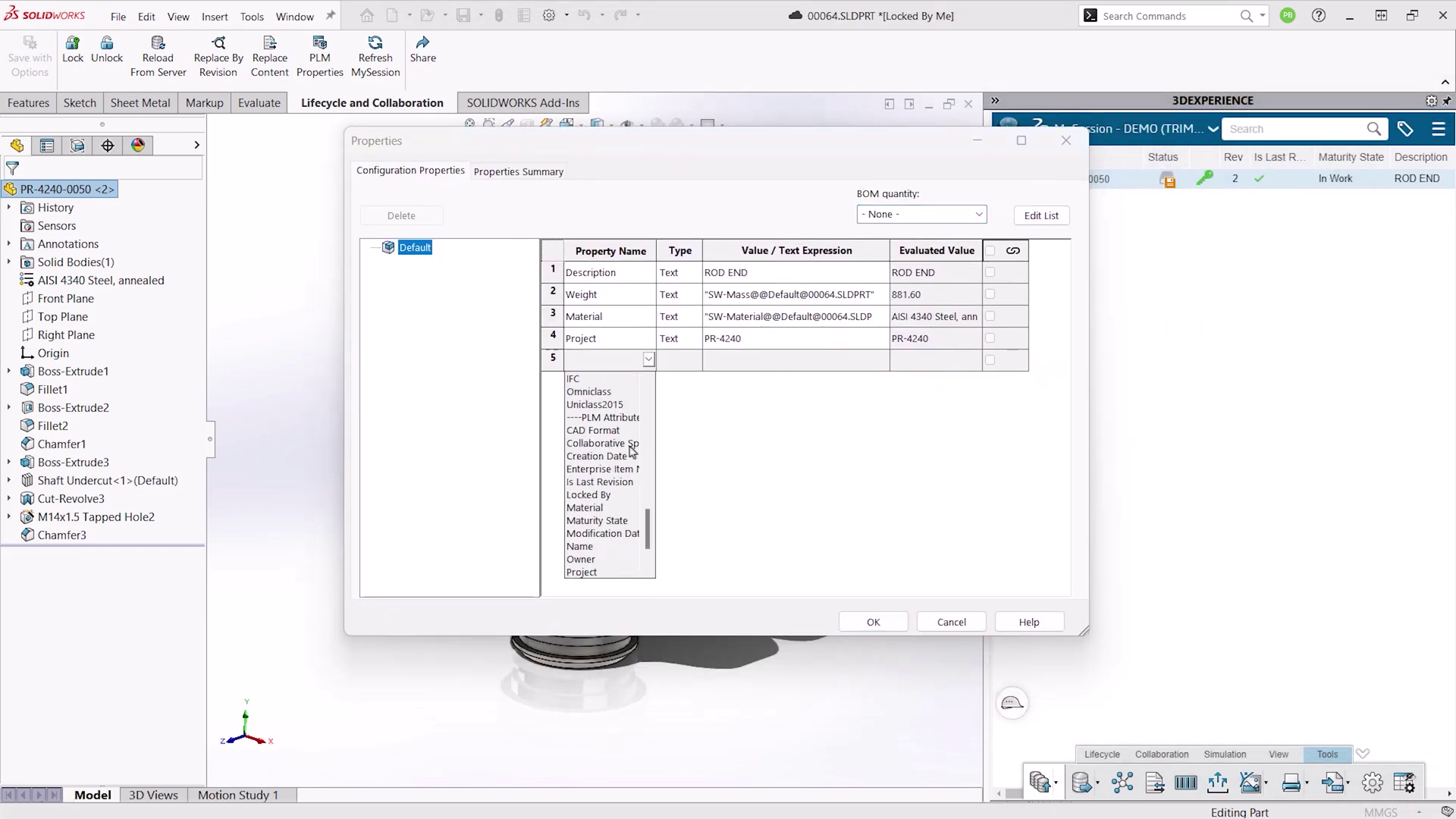
left_click(623, 430)
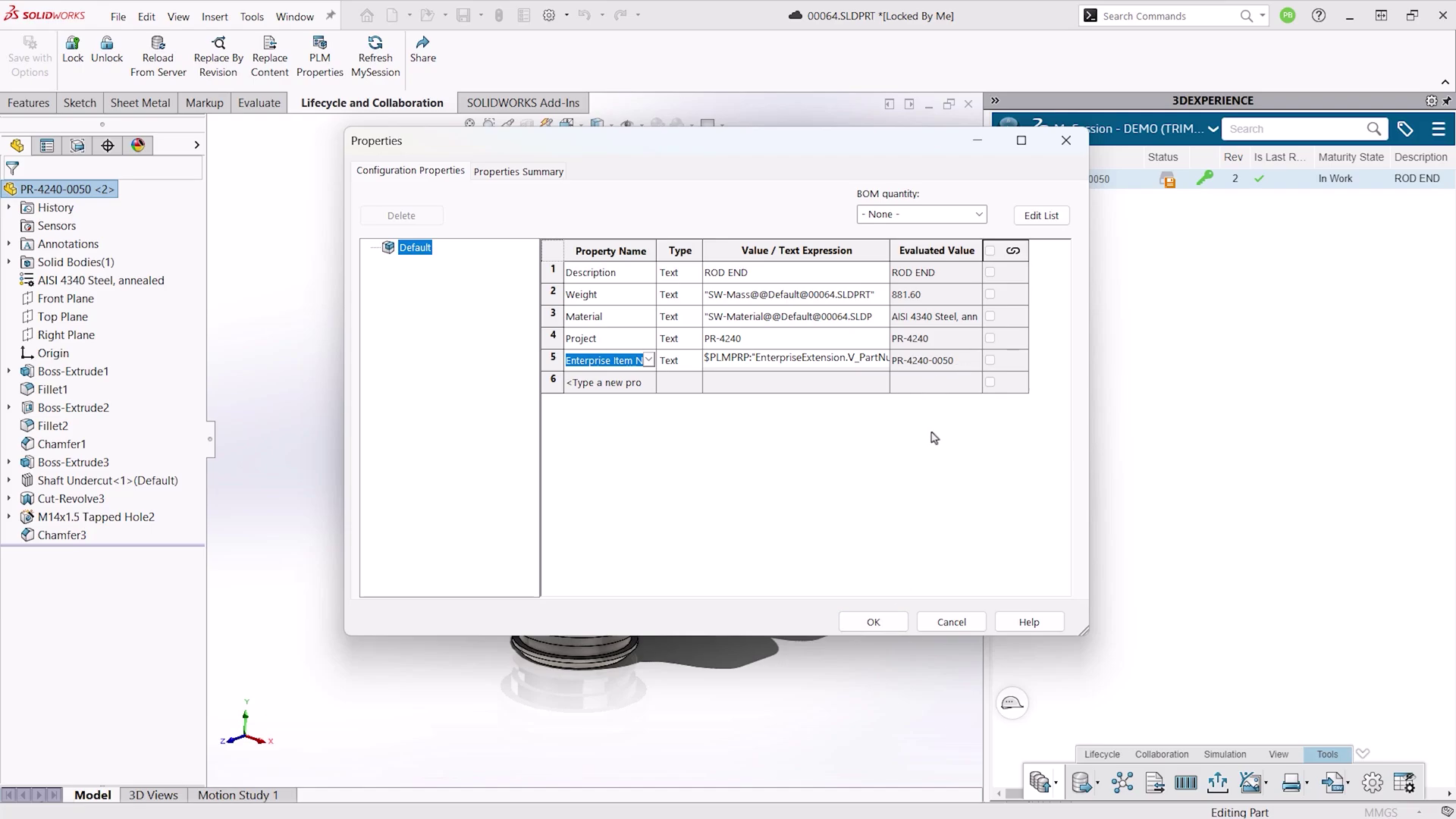
left_click(874, 622)
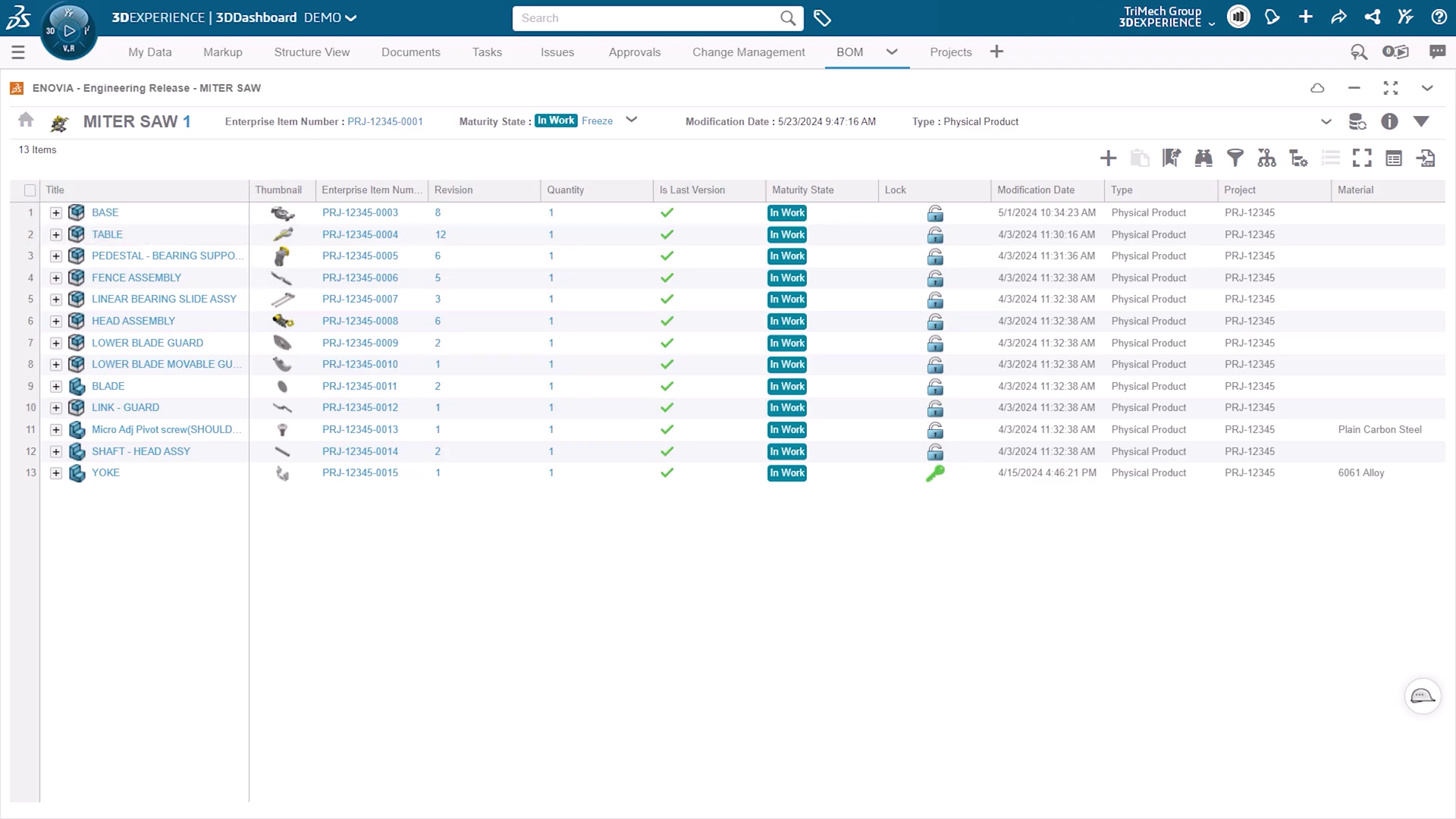
Give all selected MITER SAW components new numbers PRJ-12345-0051 through PRJ-12345-0062.
key("ctrl+a")
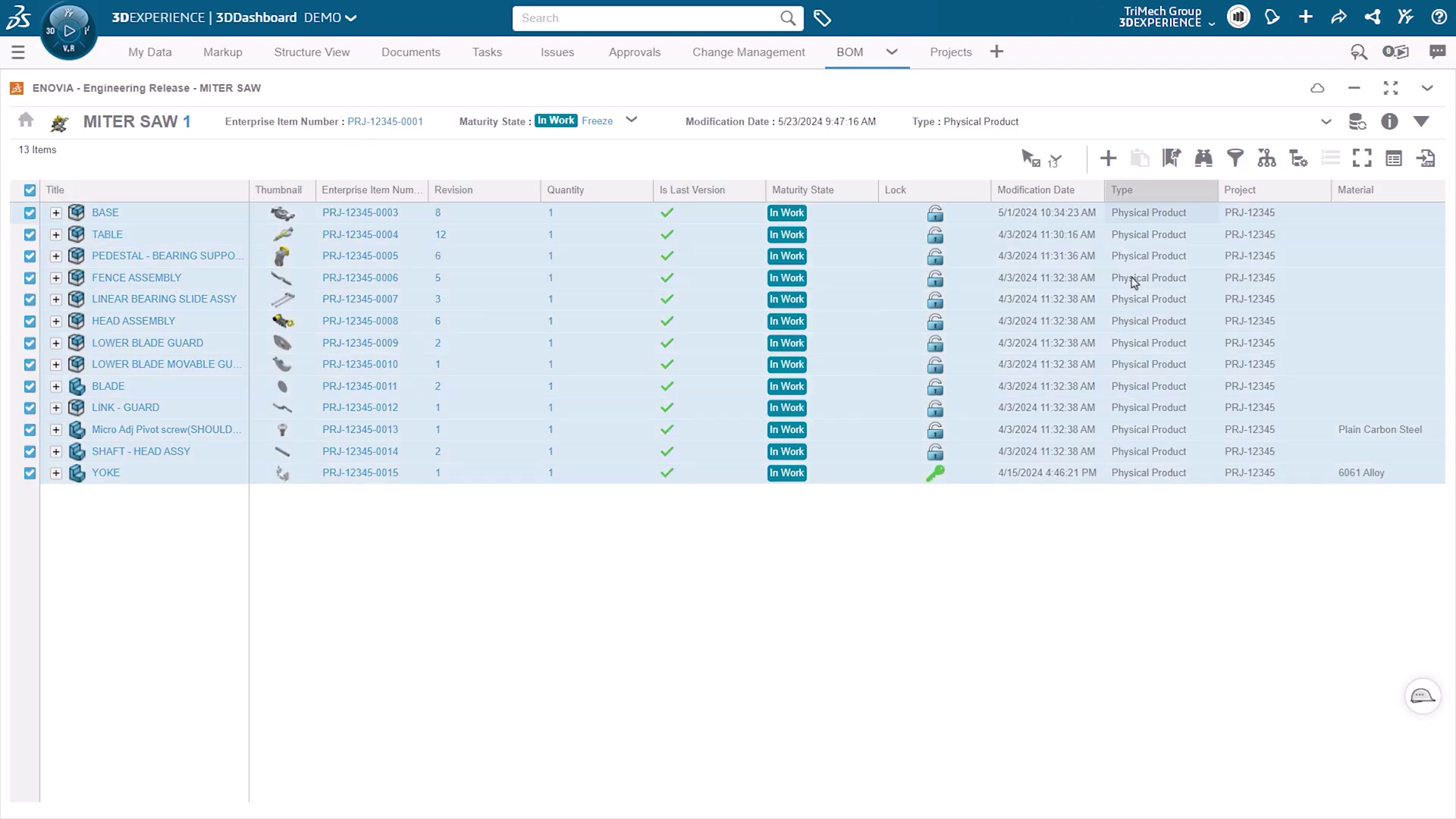
right_click(1329, 140)
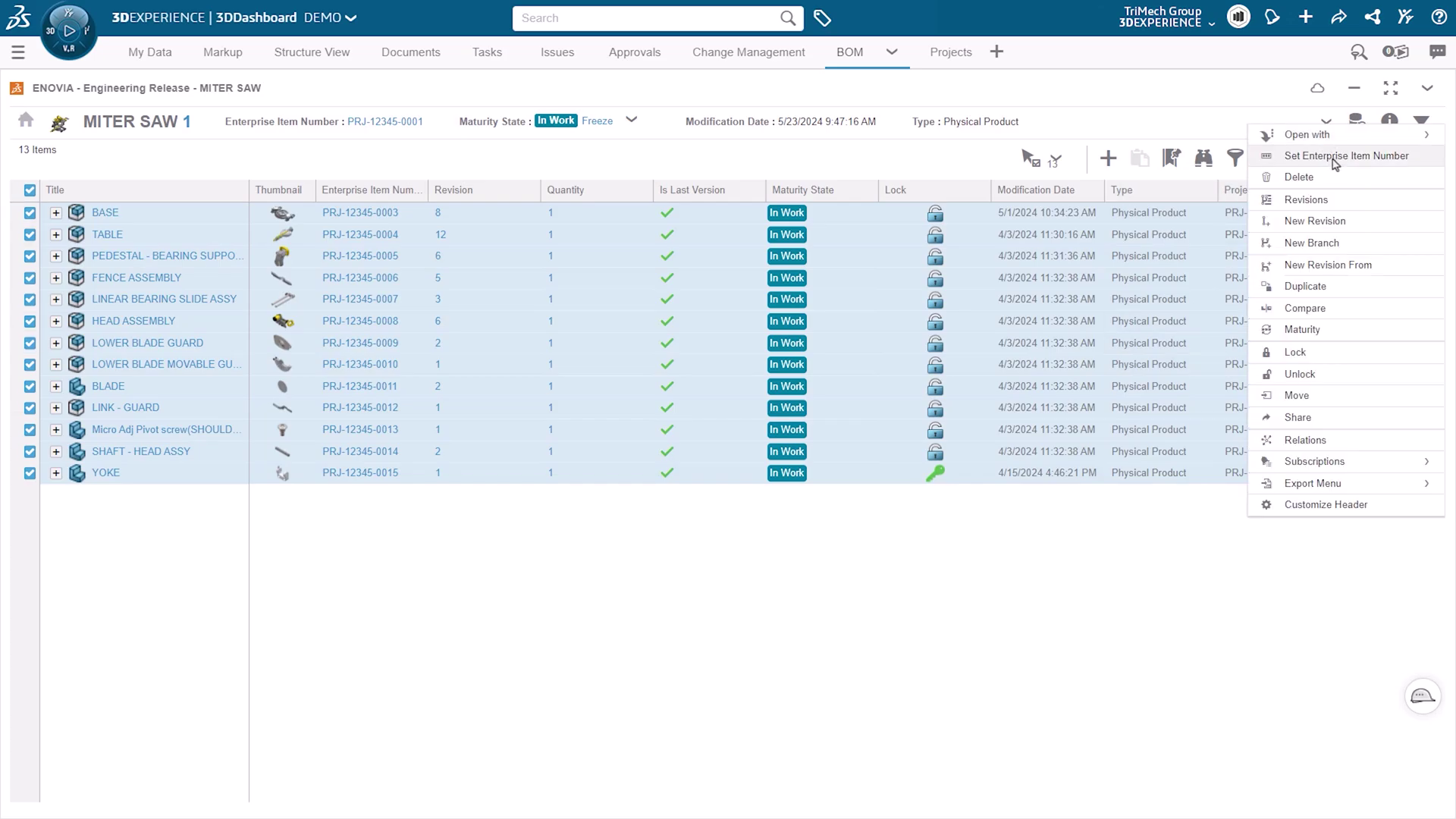
left_click(1335, 156)
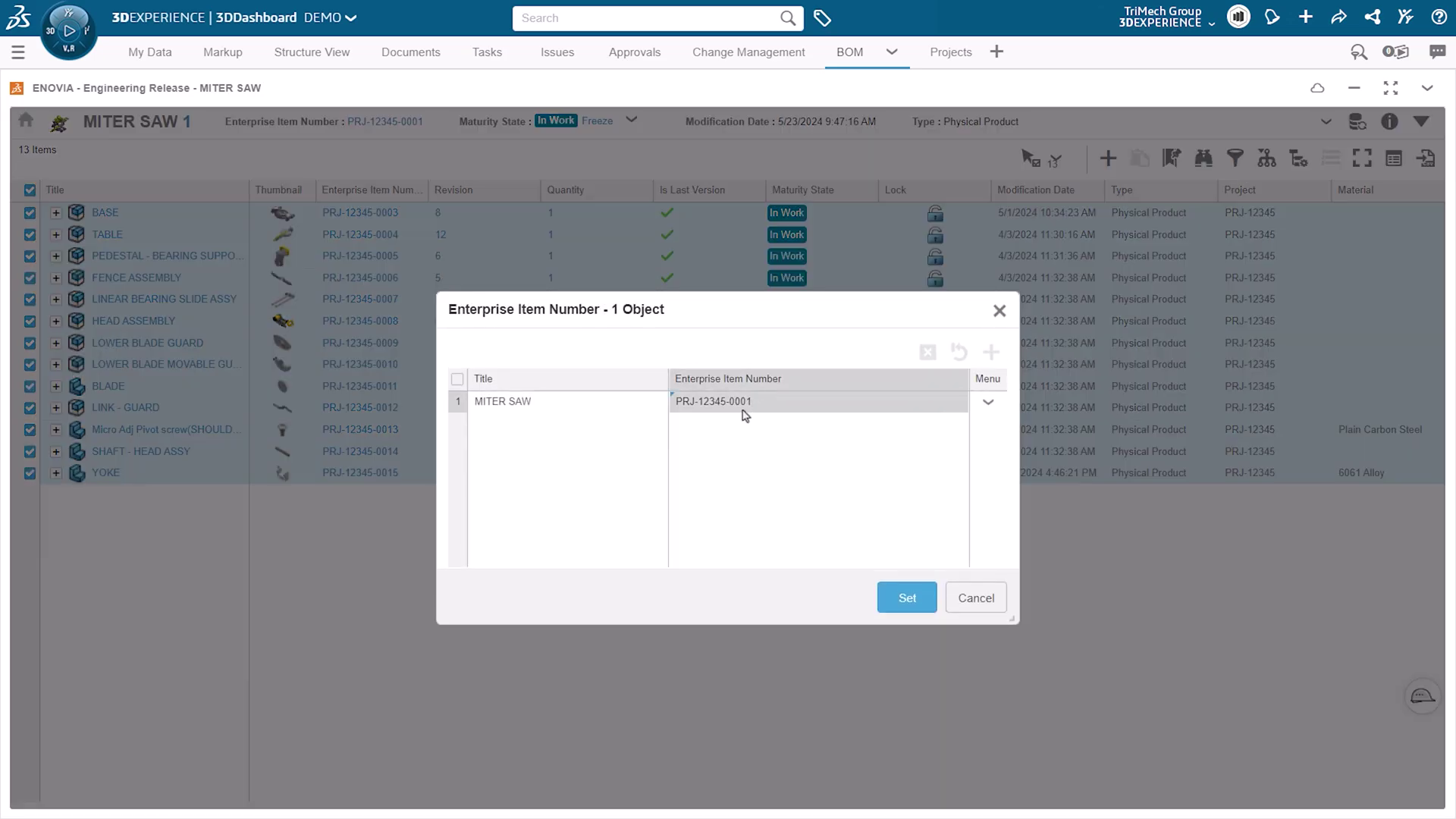
left_click(989, 403)
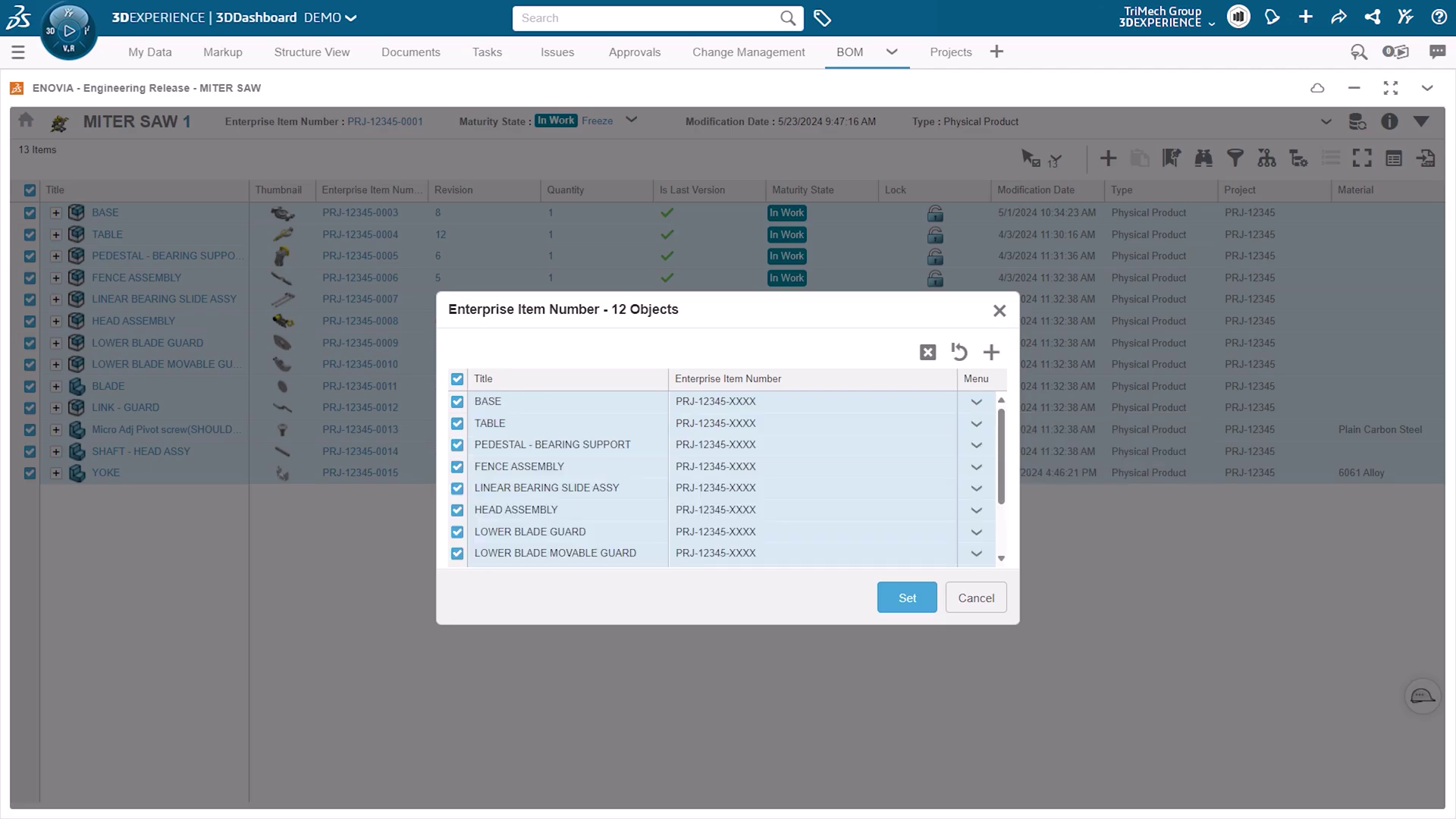
left_click(992, 354)
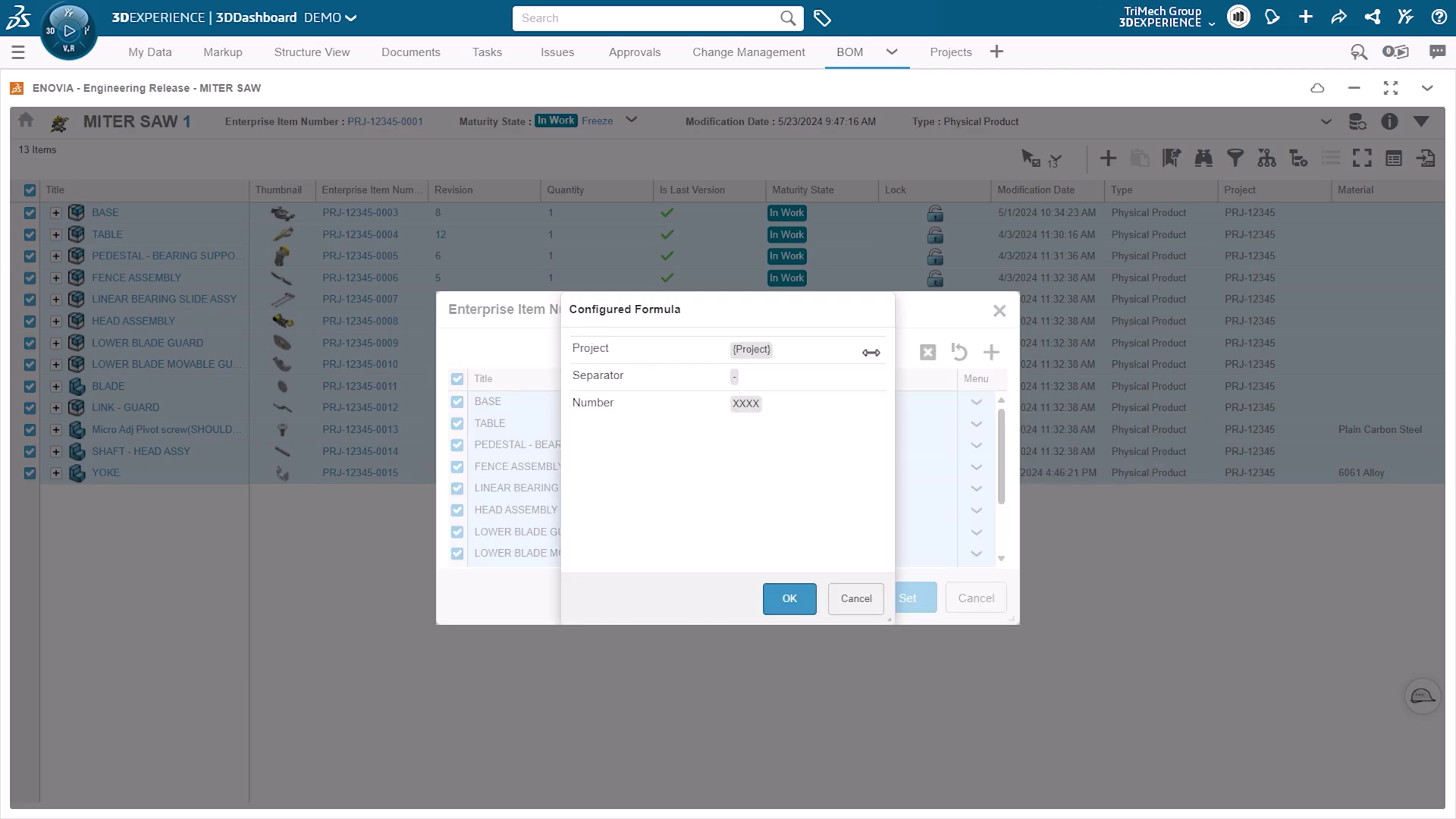
left_click(872, 607)
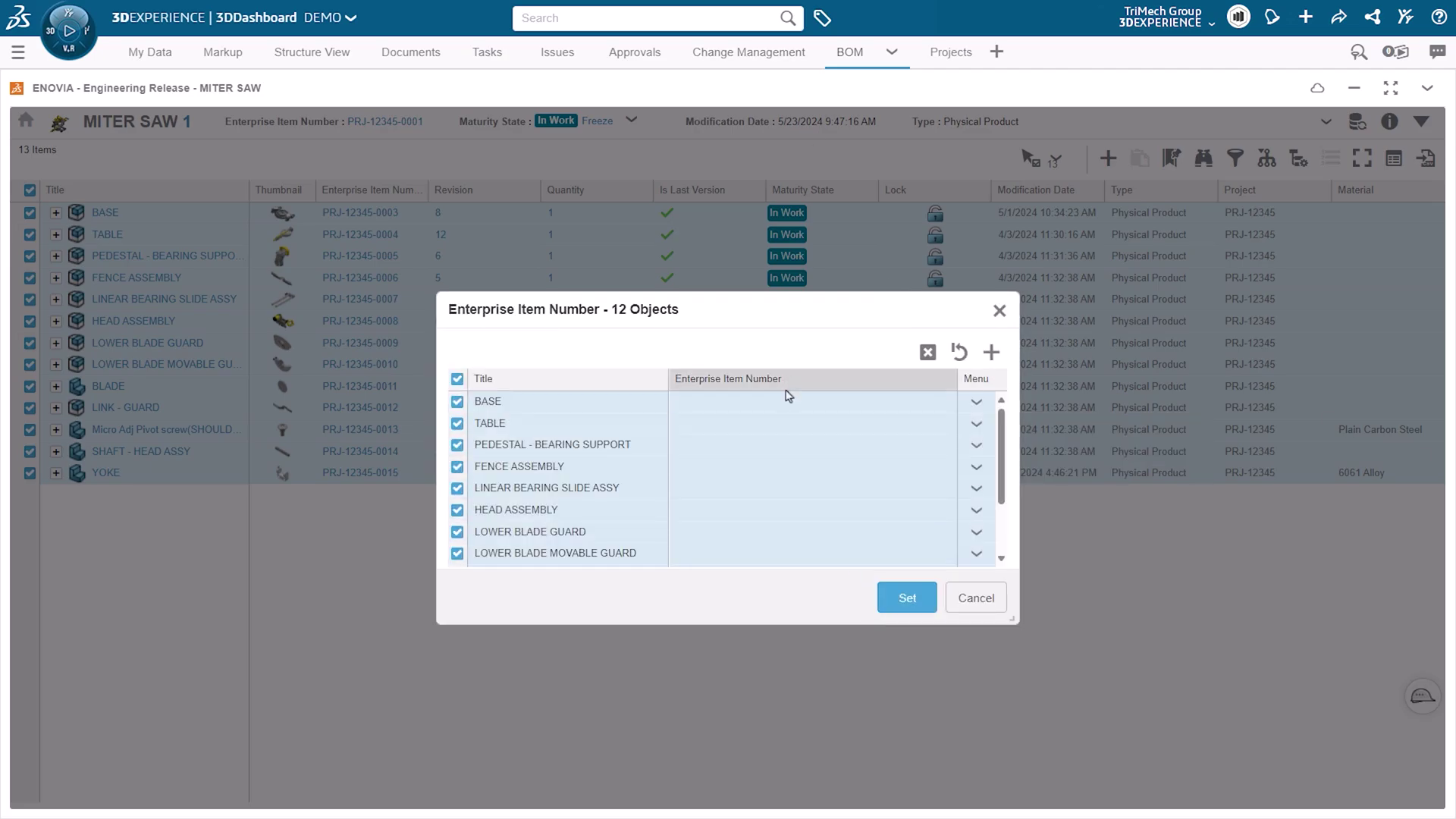
scroll(782, 447, "down", 2)
left_click(885, 608)
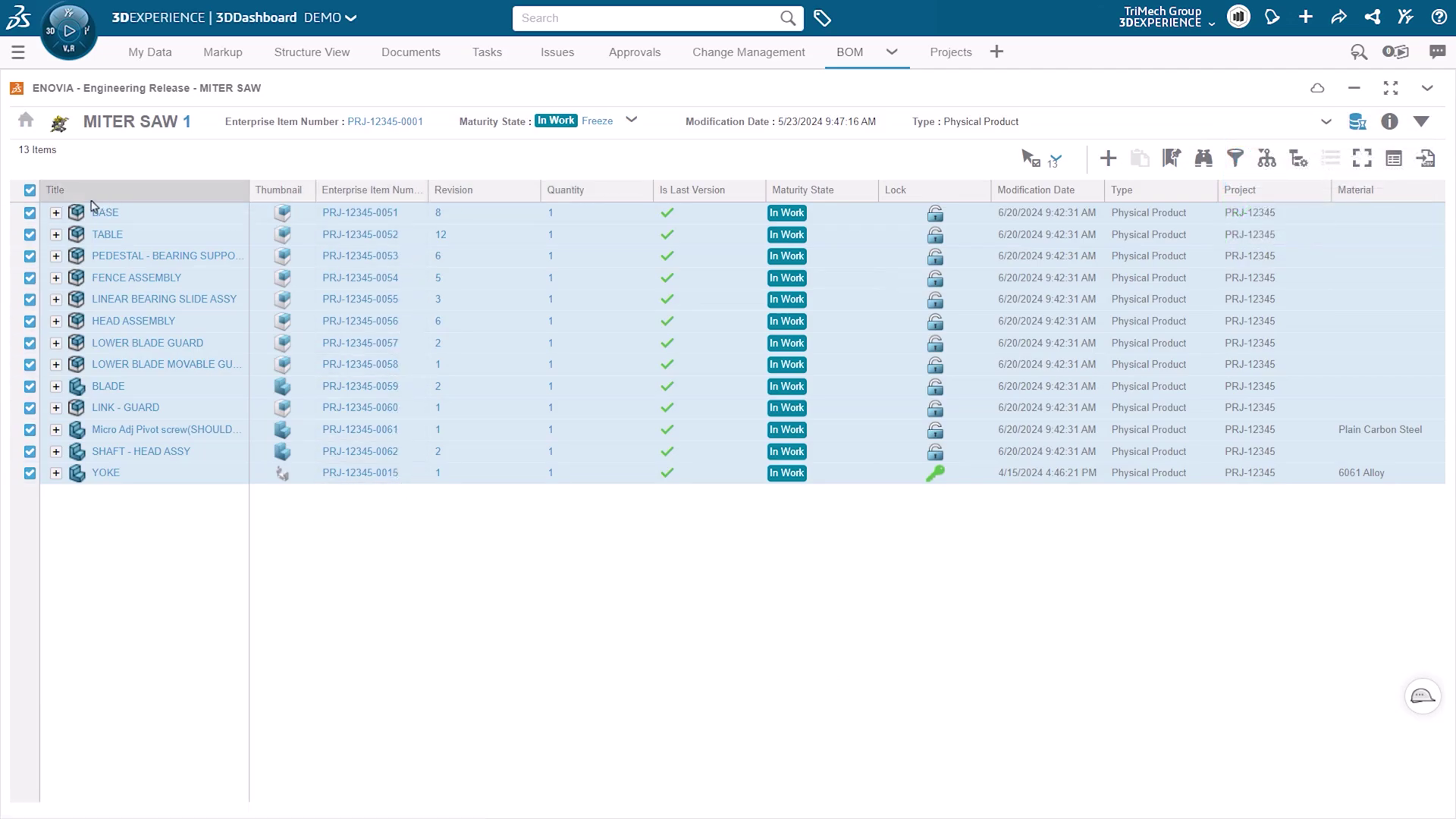
Clear the header select-all checkbox so no MITER SAW BOM rows stay selected.
left_click(30, 191)
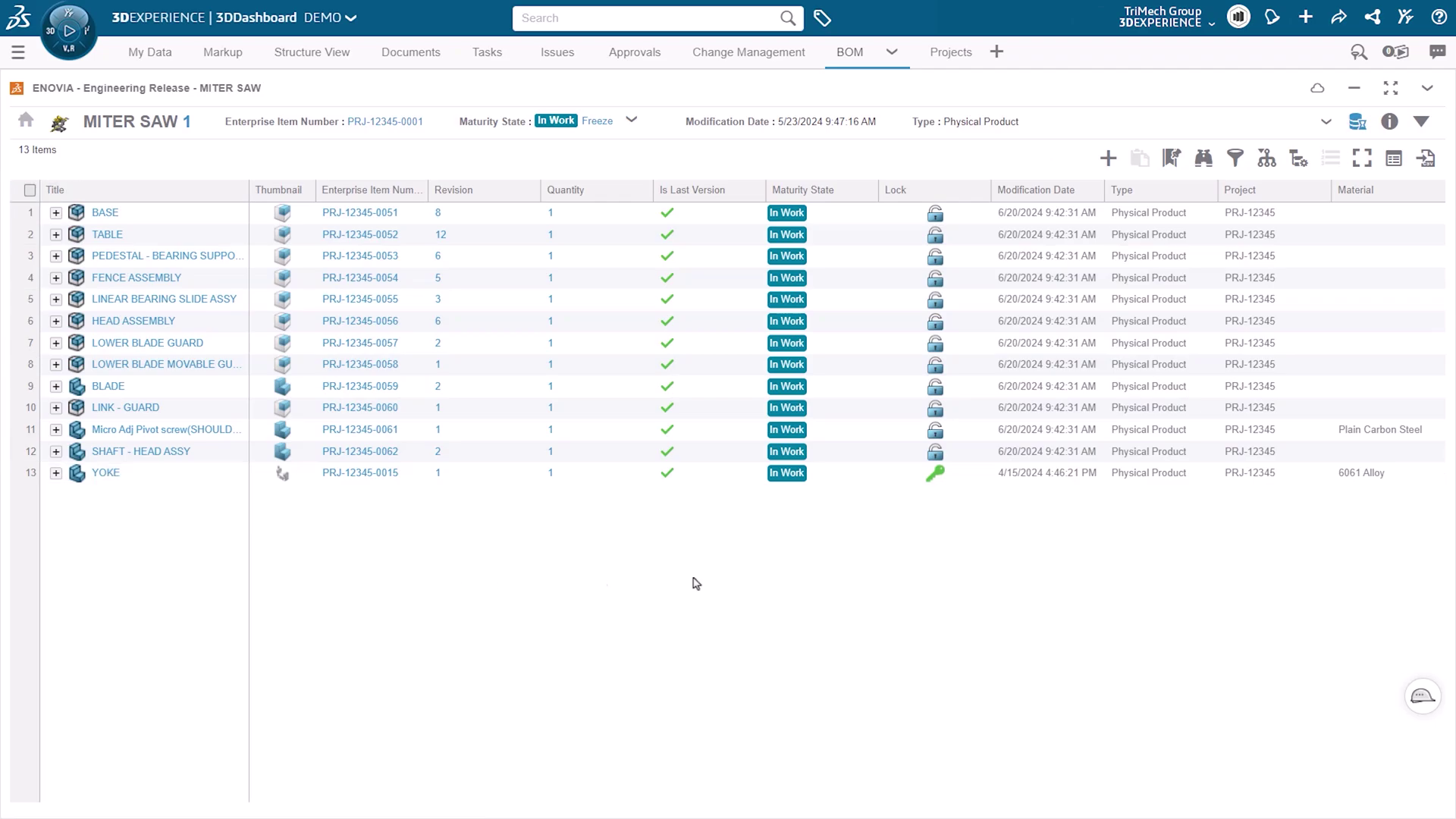